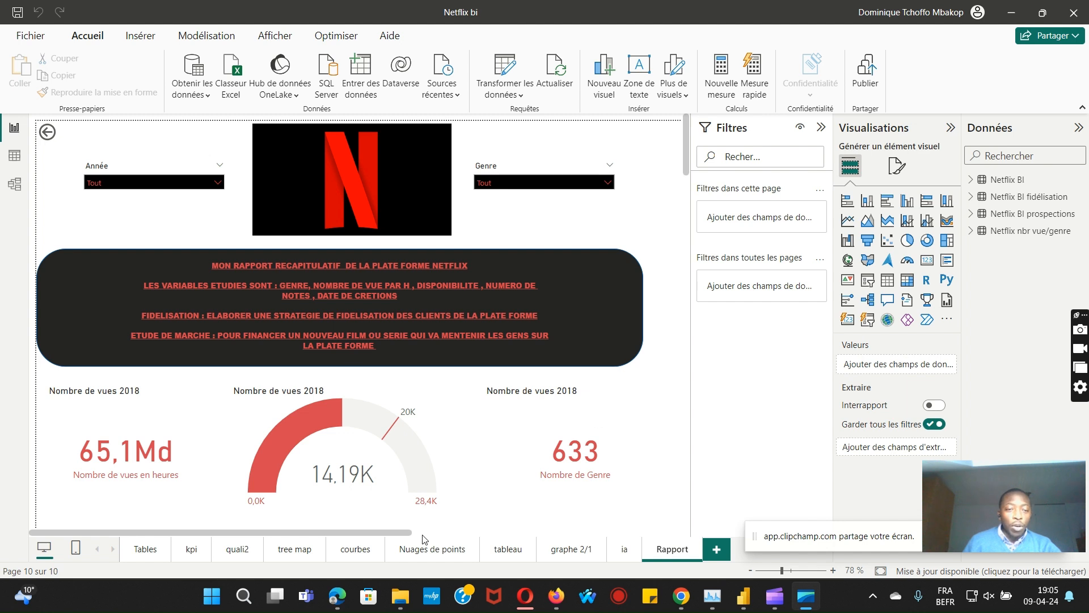
Open the courbes report page and examine its two line charts and the ribbon chart of genres by year.
click(355, 550)
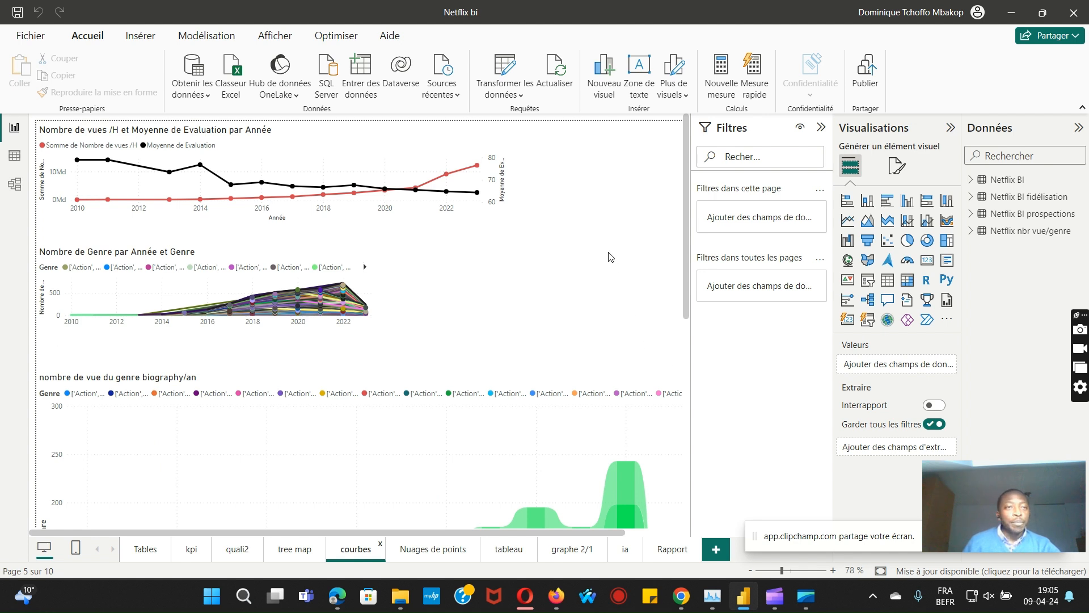
mouse_move(94, 190)
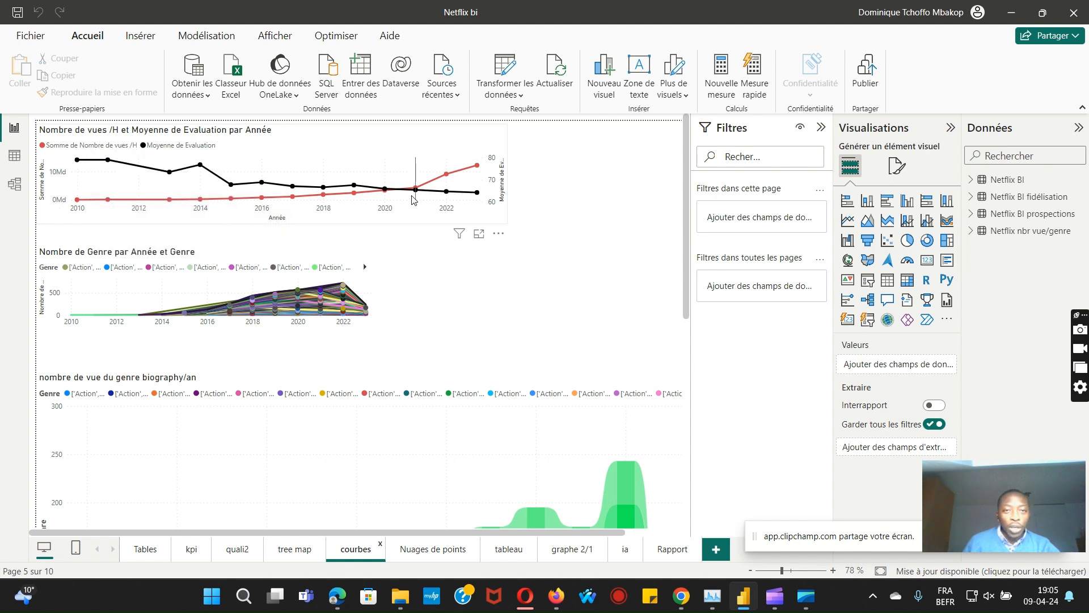
mouse_move(413, 199)
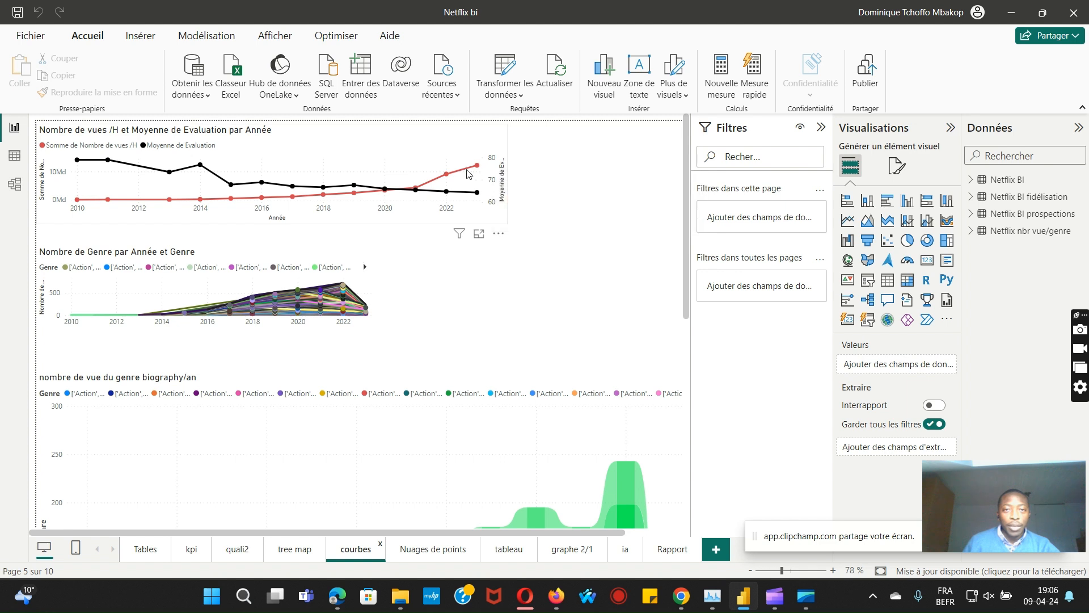
mouse_move(474, 176)
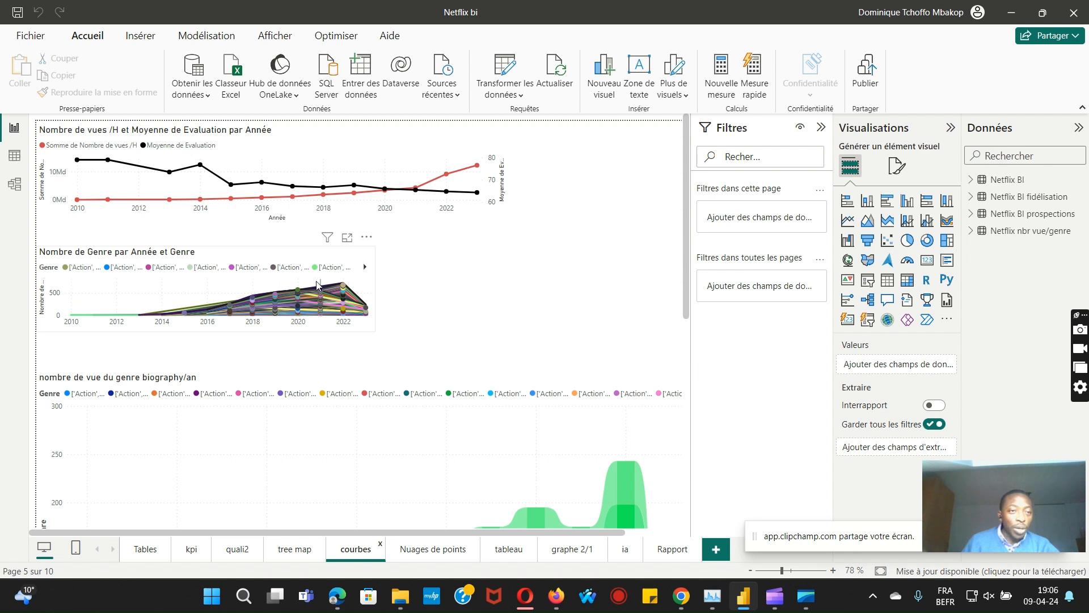
mouse_move(318, 286)
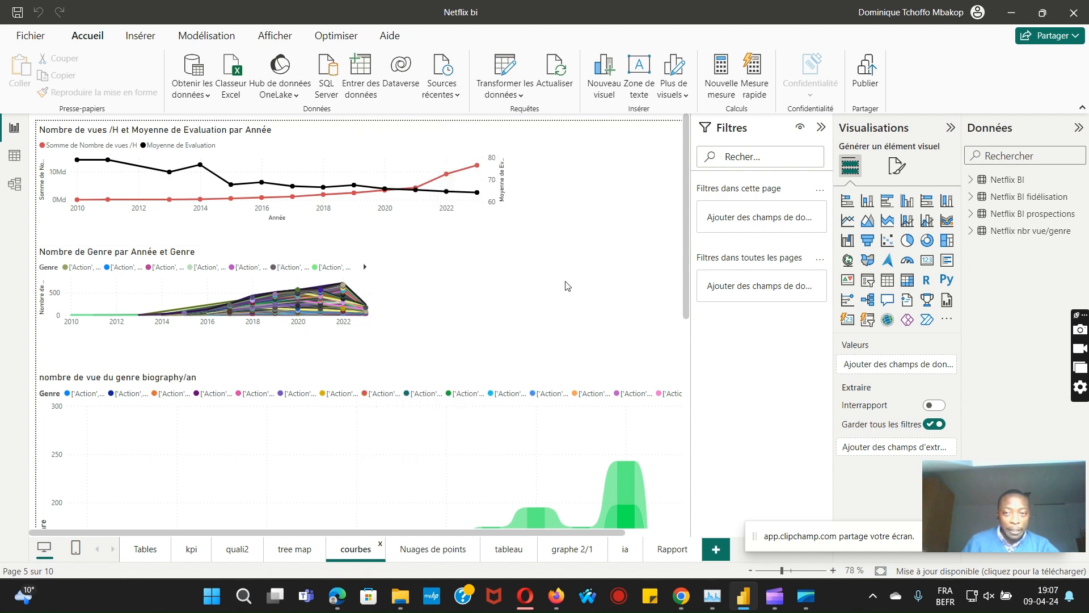
scroll(568, 284, down, 5)
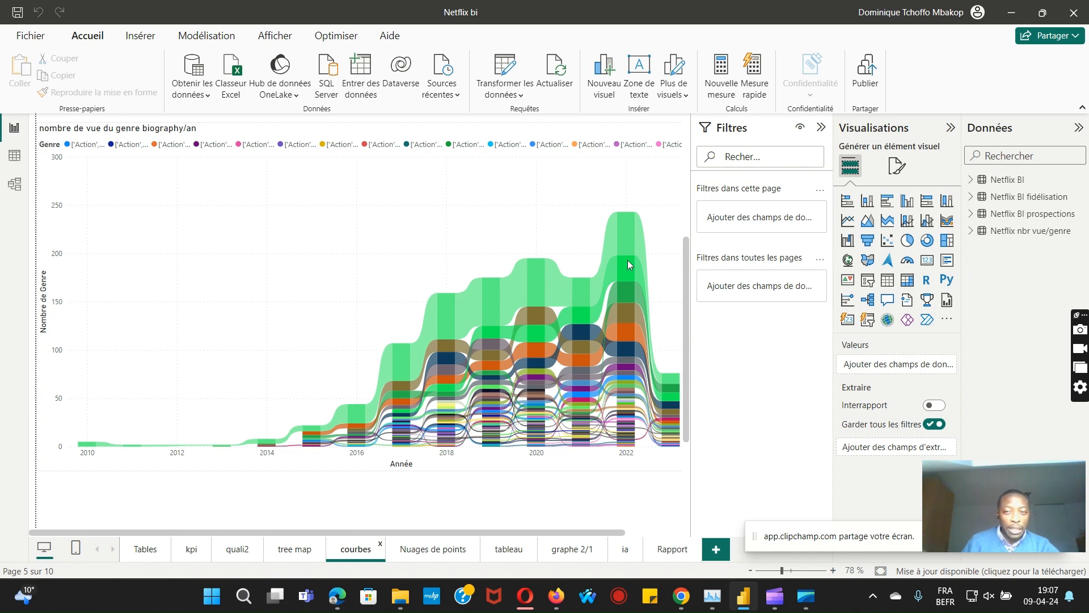
mouse_move(628, 262)
mouse_move(452, 317)
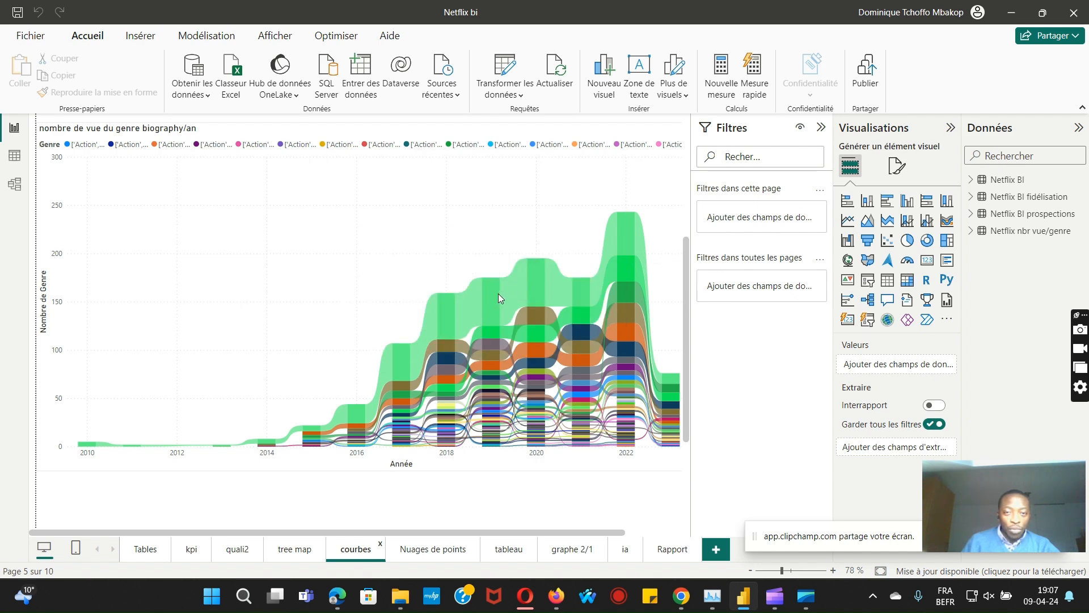
mouse_move(523, 294)
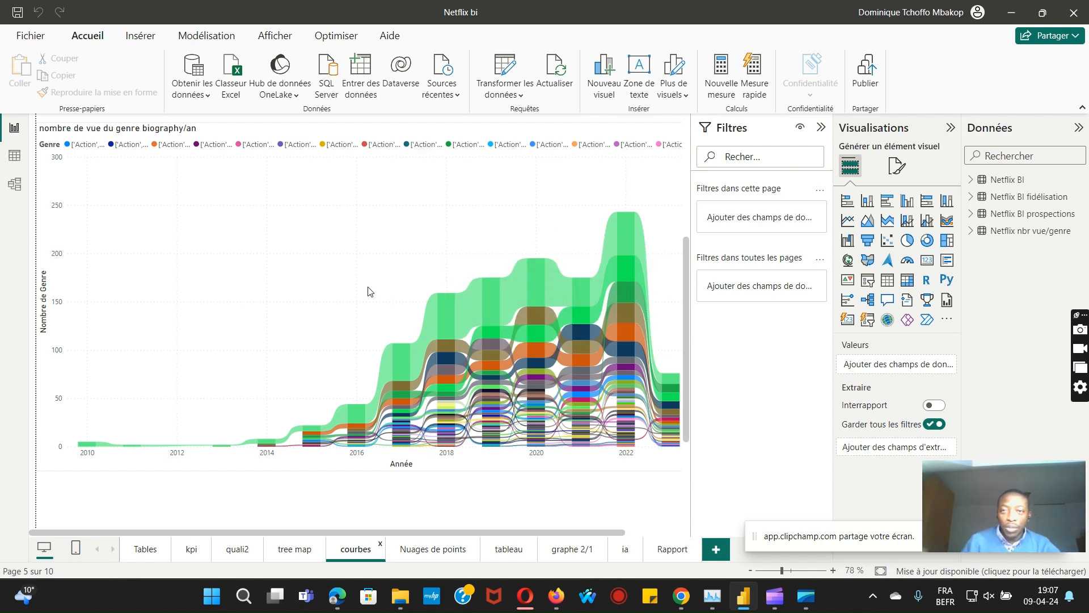
Select the ribbon chart and review the conditions of its Genre and Date de réalisation filters.
click(432, 268)
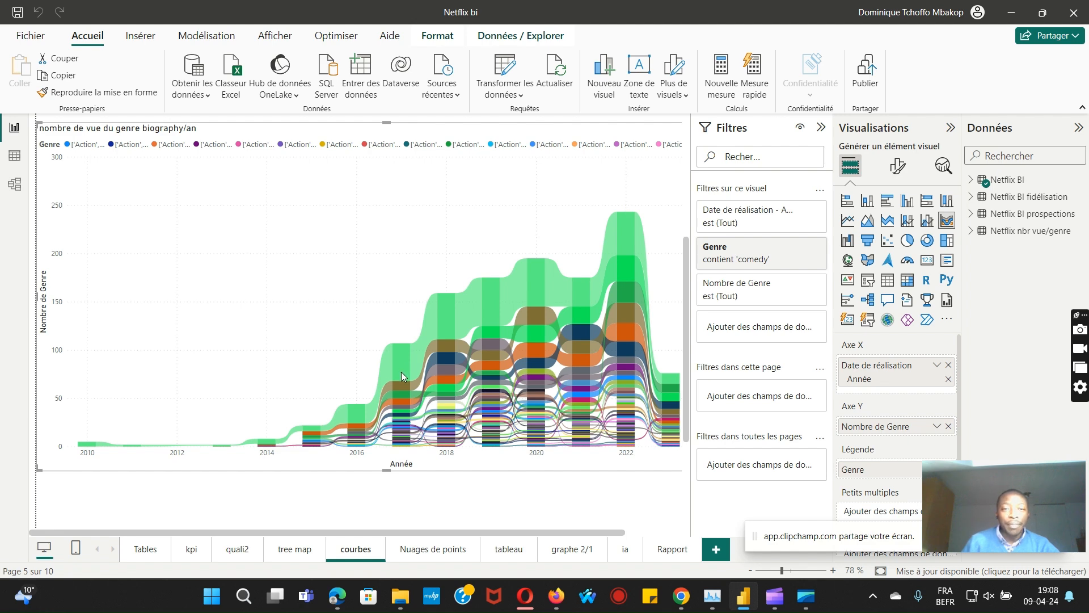
click(769, 255)
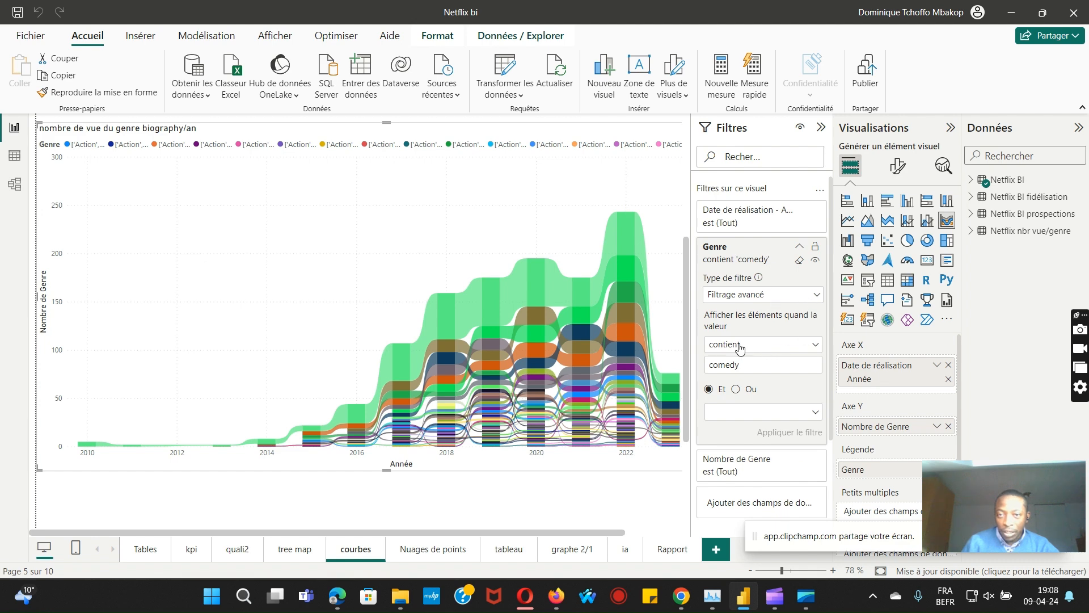
click(736, 389)
click(710, 389)
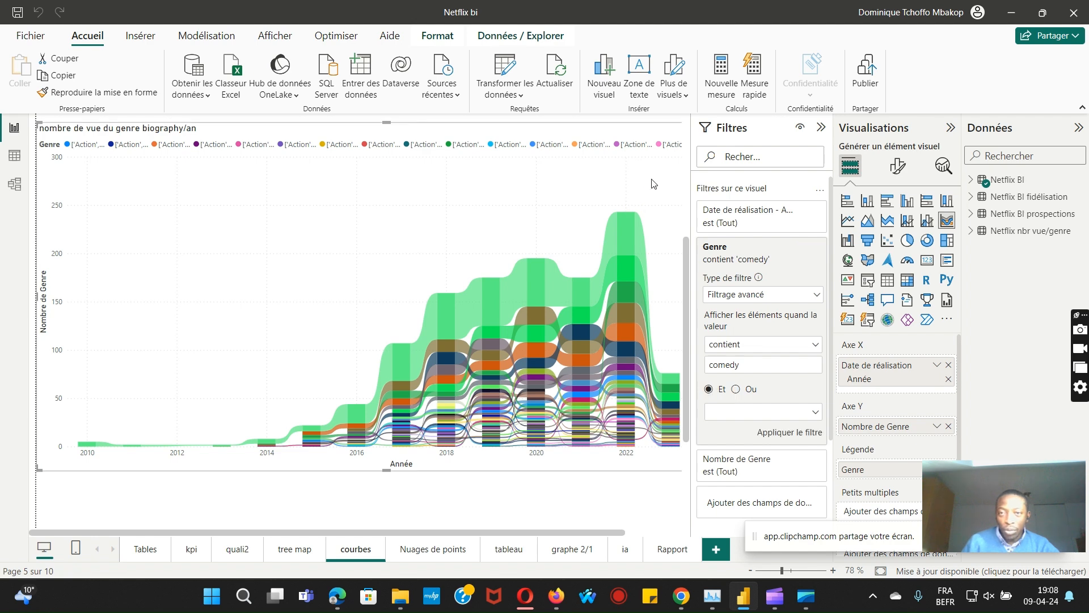
click(793, 220)
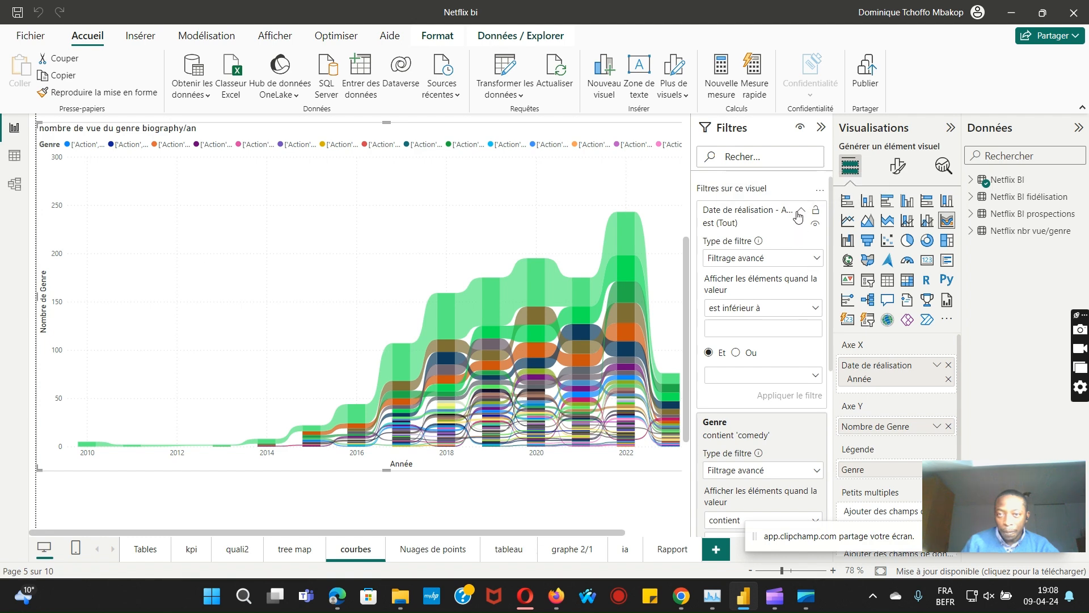
click(762, 437)
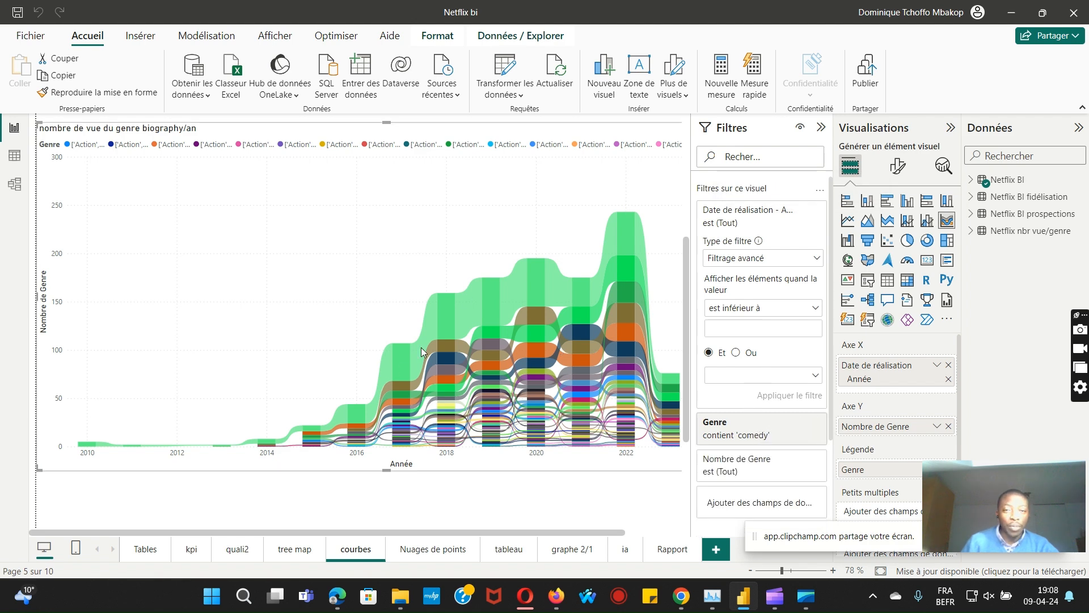
mouse_move(430, 343)
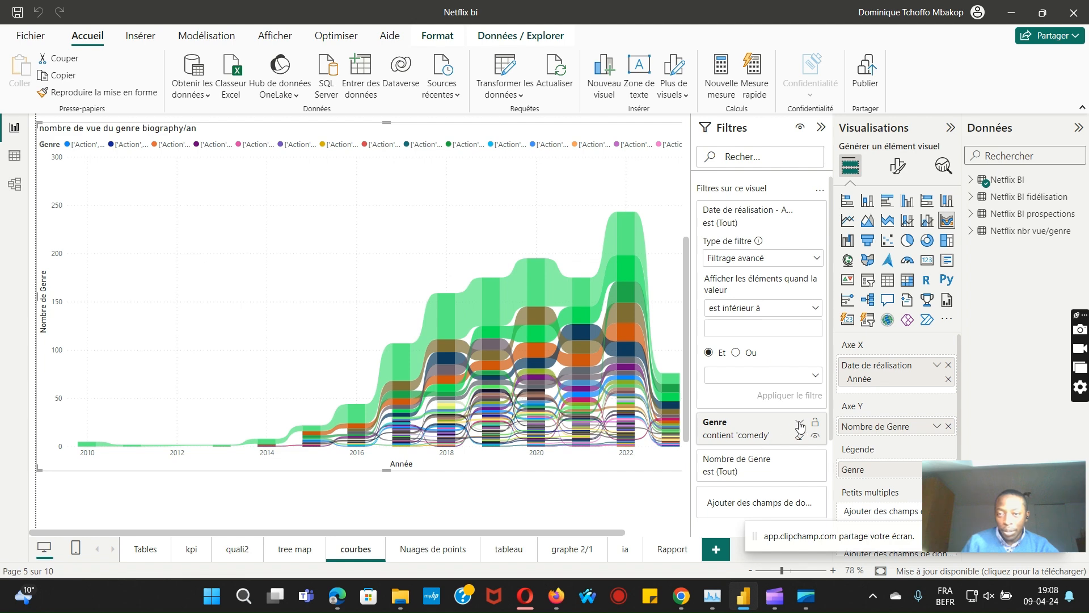
Change the ribbon chart's Genre filter to contain "short" and apply it.
click(801, 424)
scroll(779, 473, down, 2)
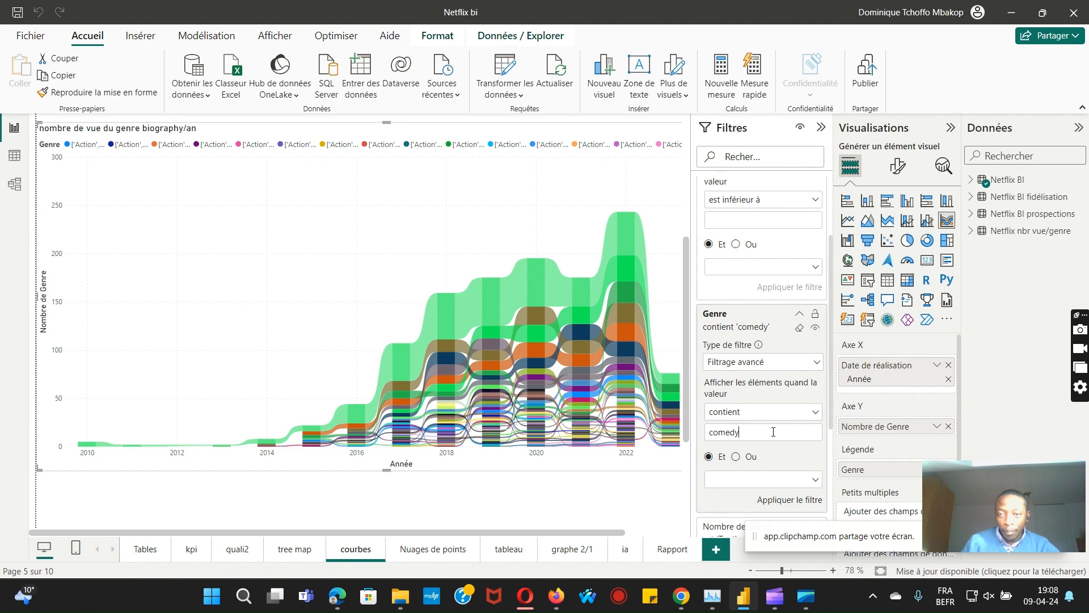
key(BackSpace)
key(BackSpace)
key(BackSpace)
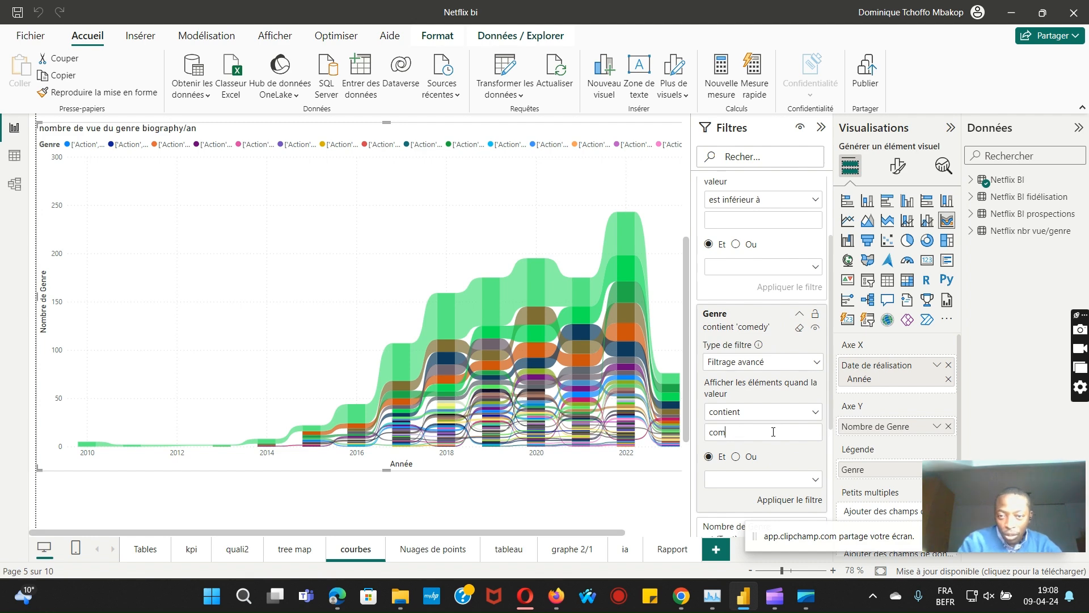
key(BackSpace)
key(BackSpace)
key(BackSpace)
text(s)
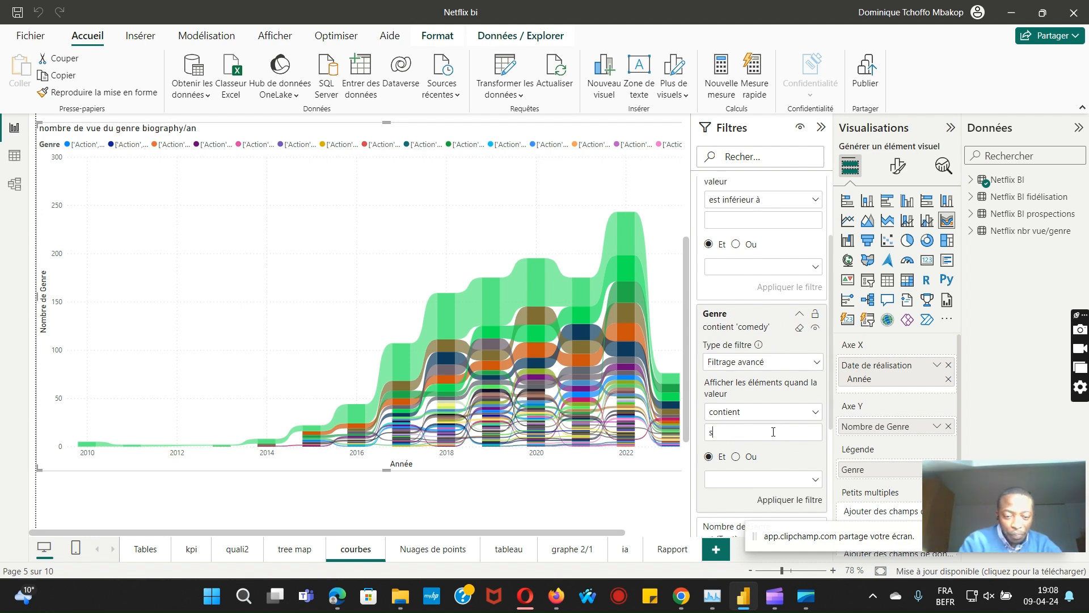
text(hort)
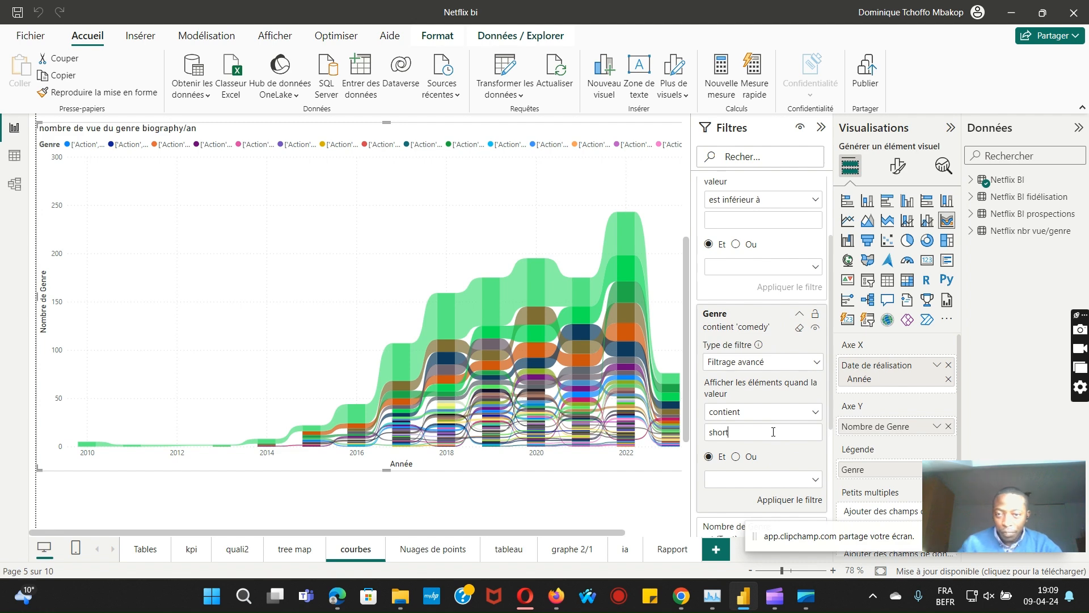
click(790, 500)
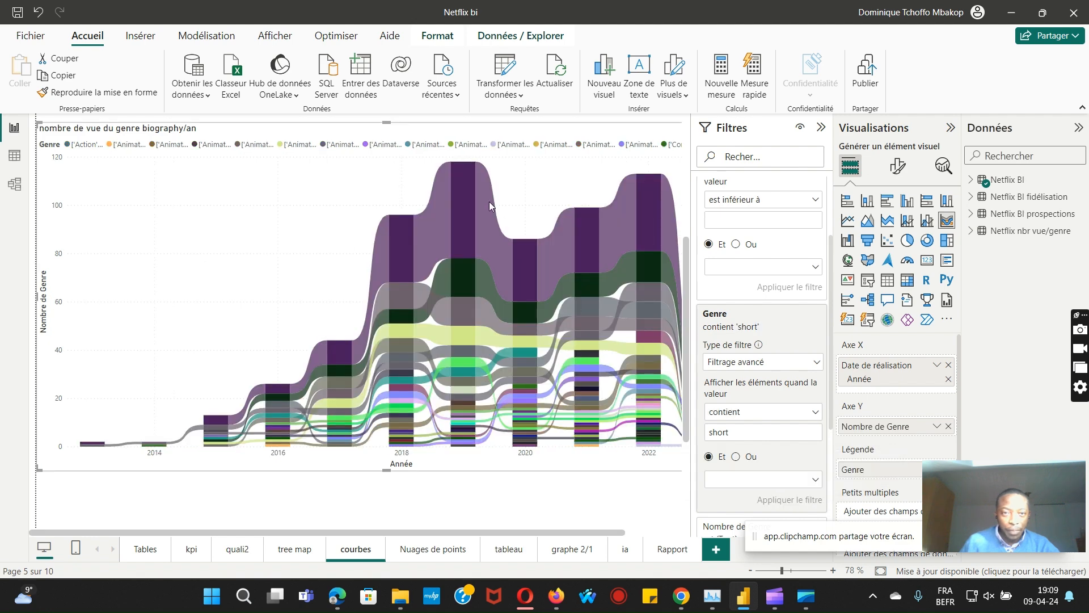
Review the comparison operators available in the Genre filter and expand the Nombre de Genre filter conditions.
mouse_move(461, 207)
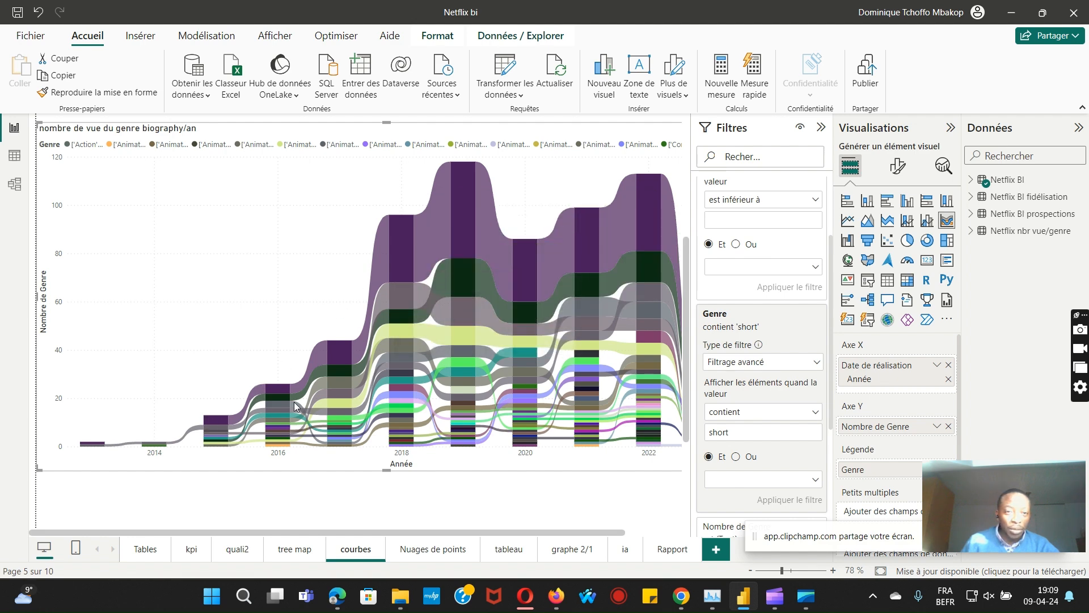
mouse_move(346, 369)
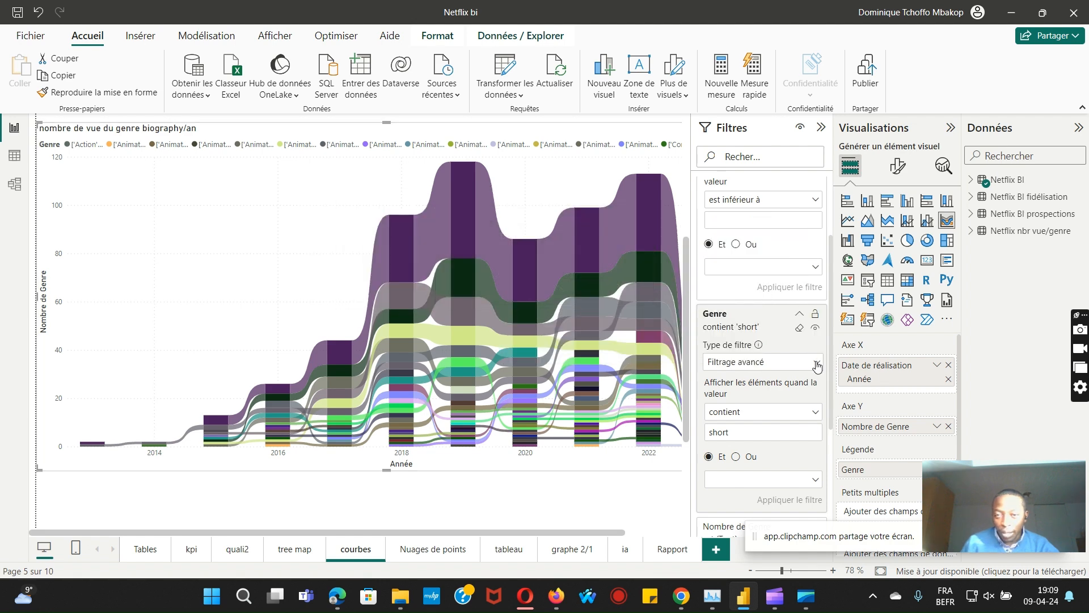
click(815, 413)
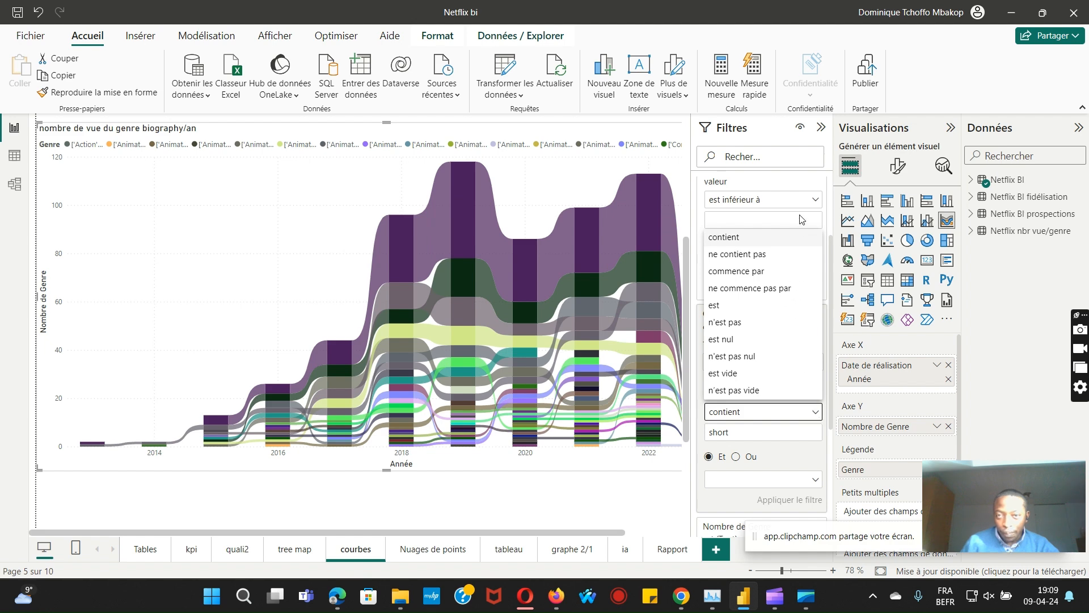
click(695, 195)
scroll(797, 347, down, 5)
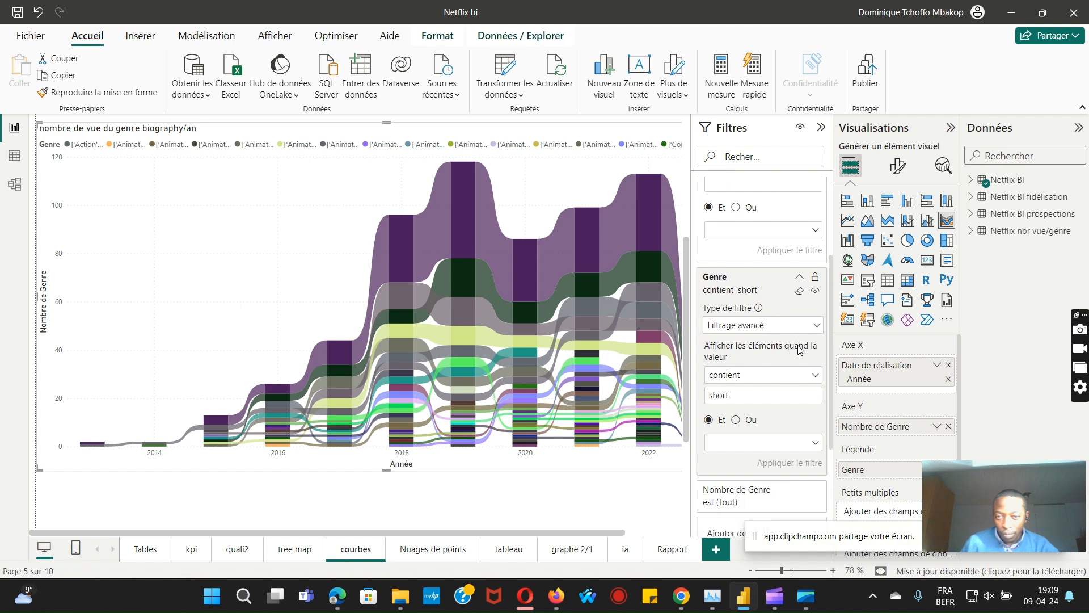
scroll(800, 349, down, 1)
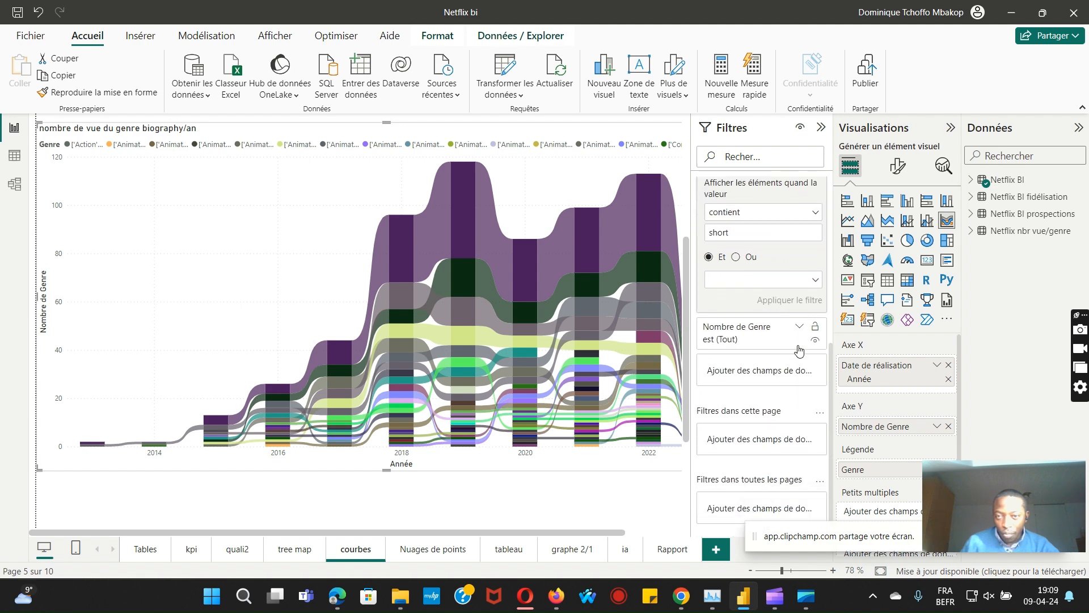
click(799, 332)
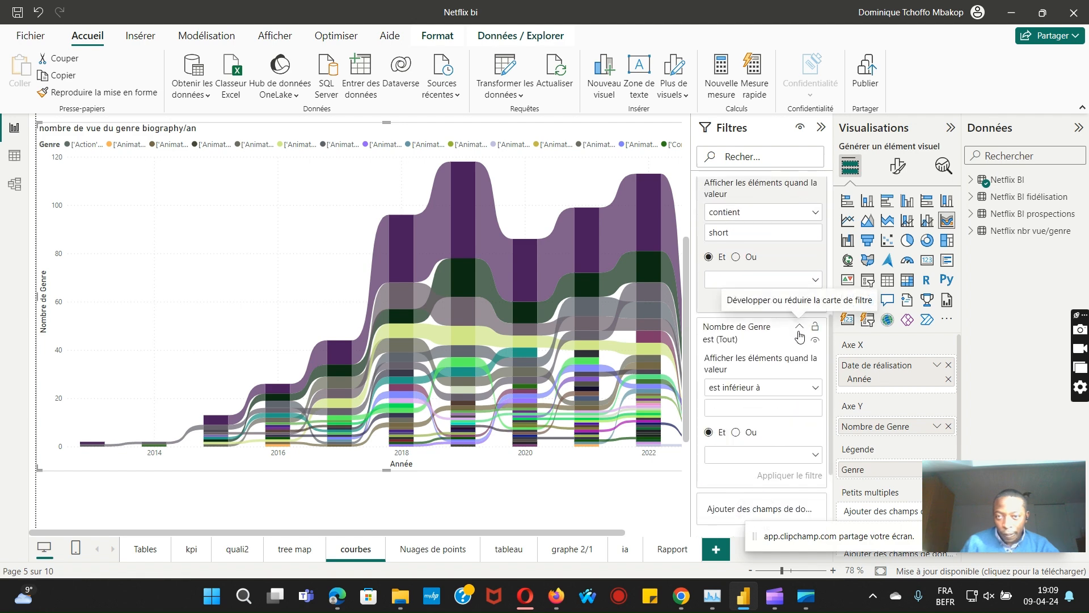
scroll(763, 362, up, 4)
scroll(763, 362, up, 3)
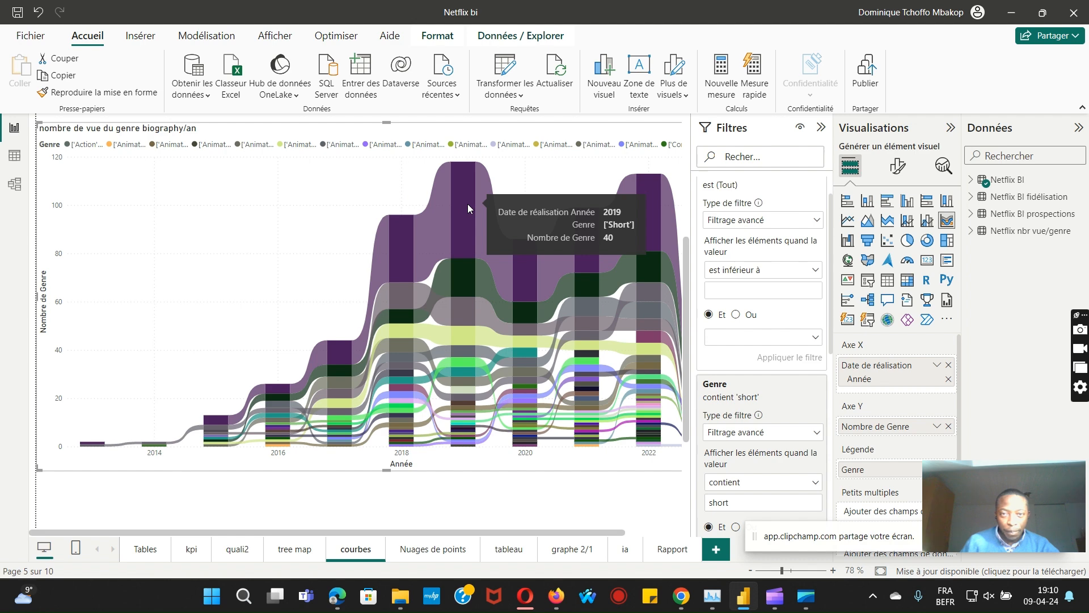
Examine the ribbon chart's genre segments across the years, briefly highlighting the 2017 Short segment.
mouse_move(461, 268)
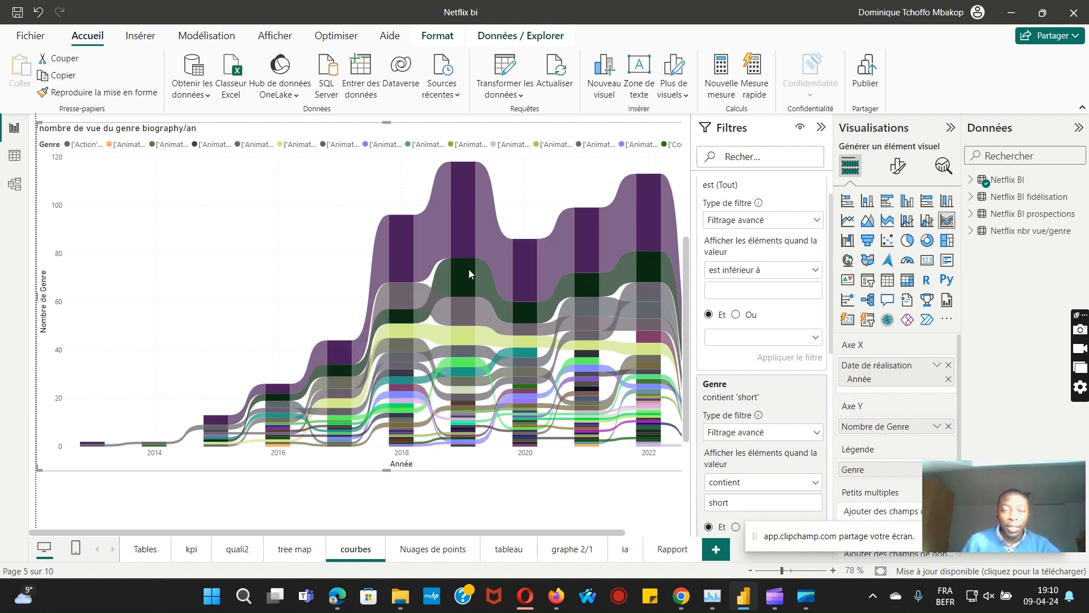
mouse_move(466, 312)
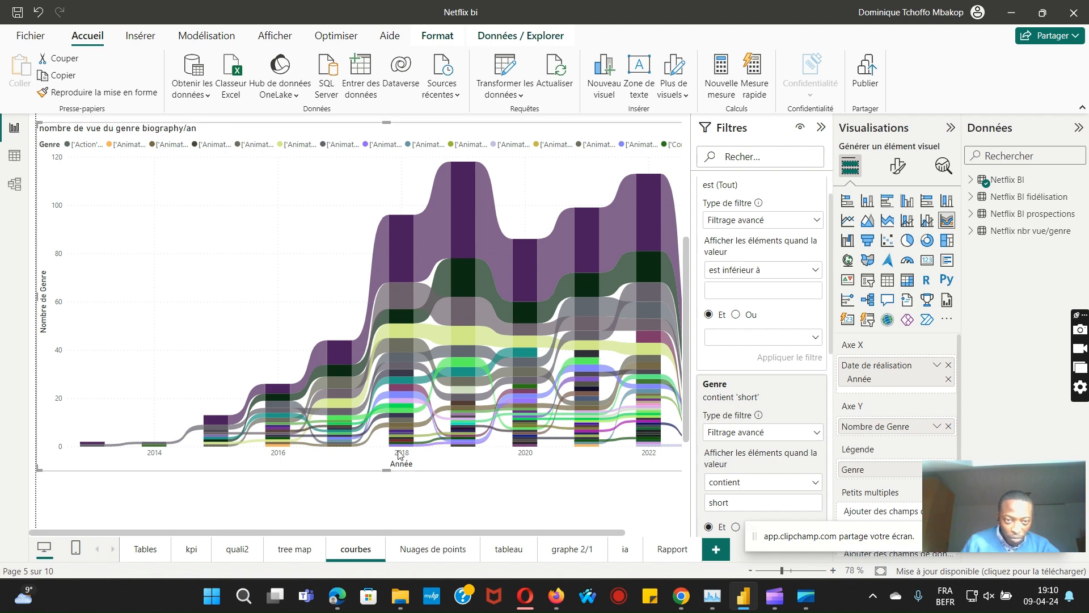
mouse_move(339, 360)
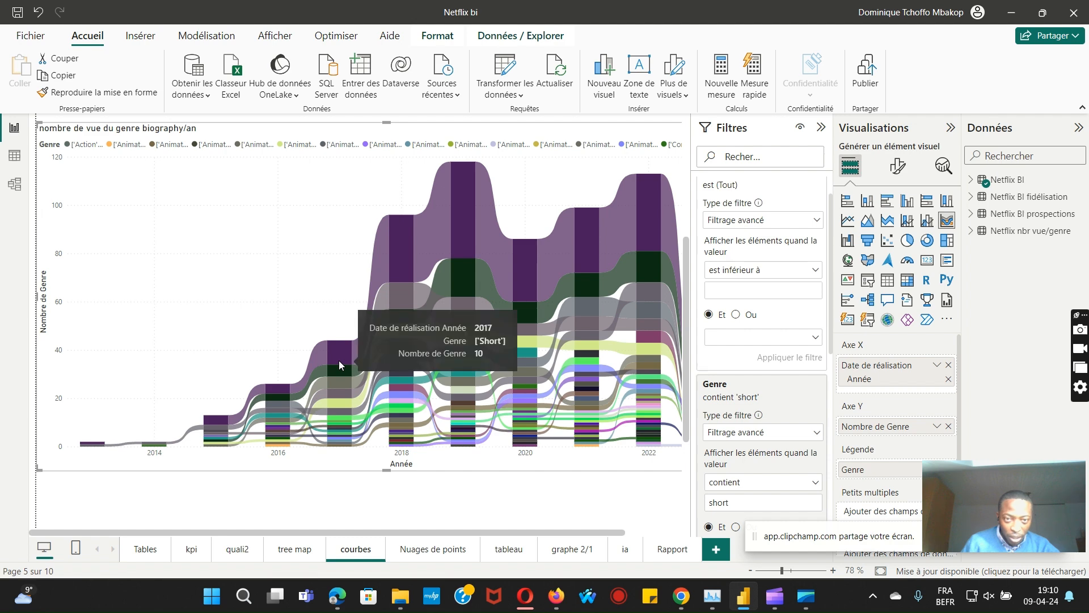
click(341, 352)
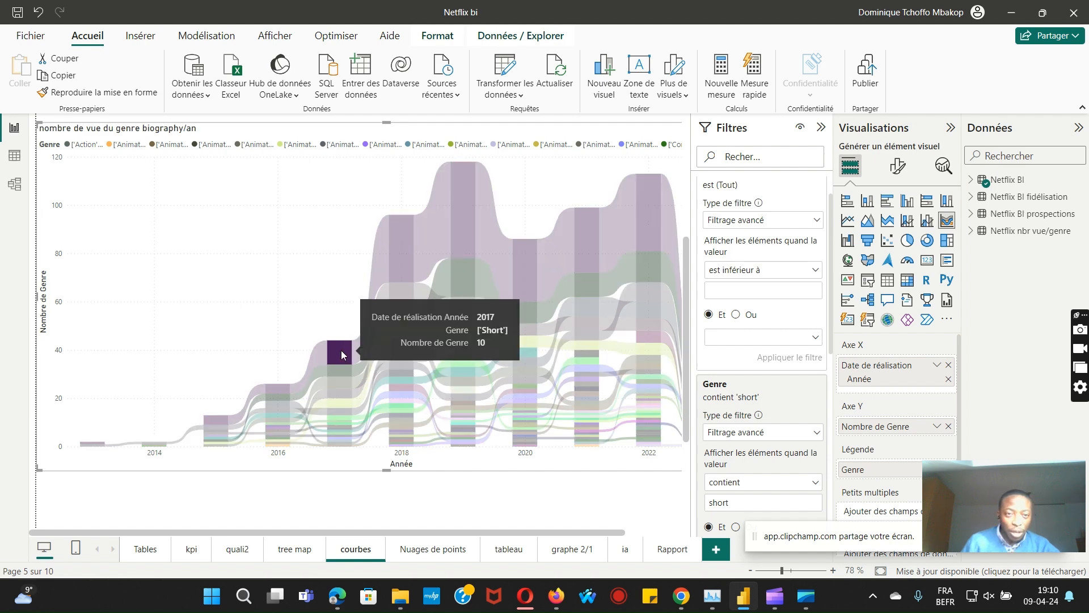
click(341, 350)
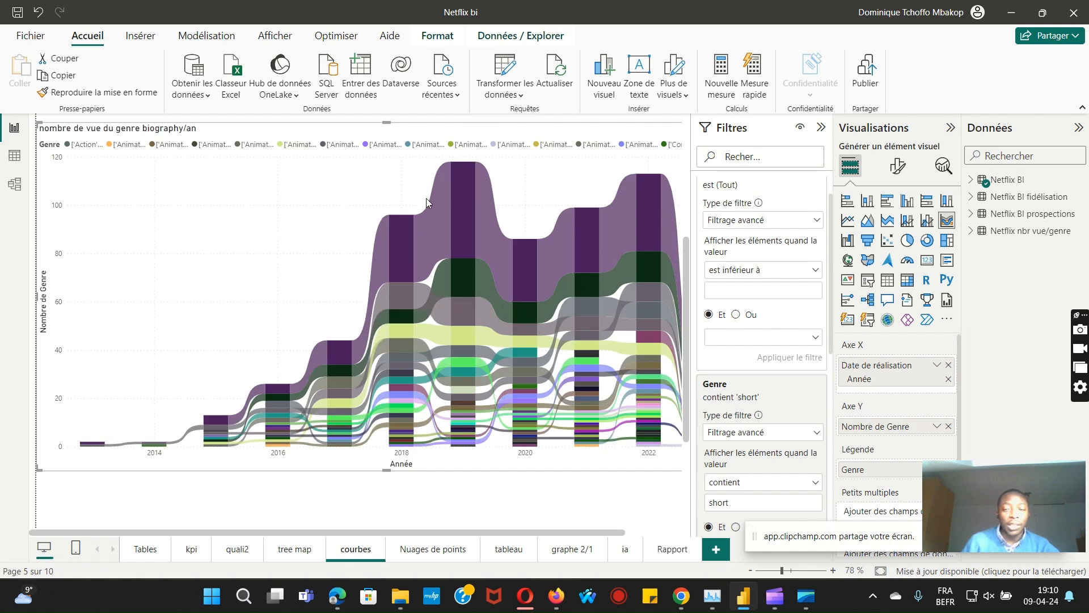
mouse_move(634, 218)
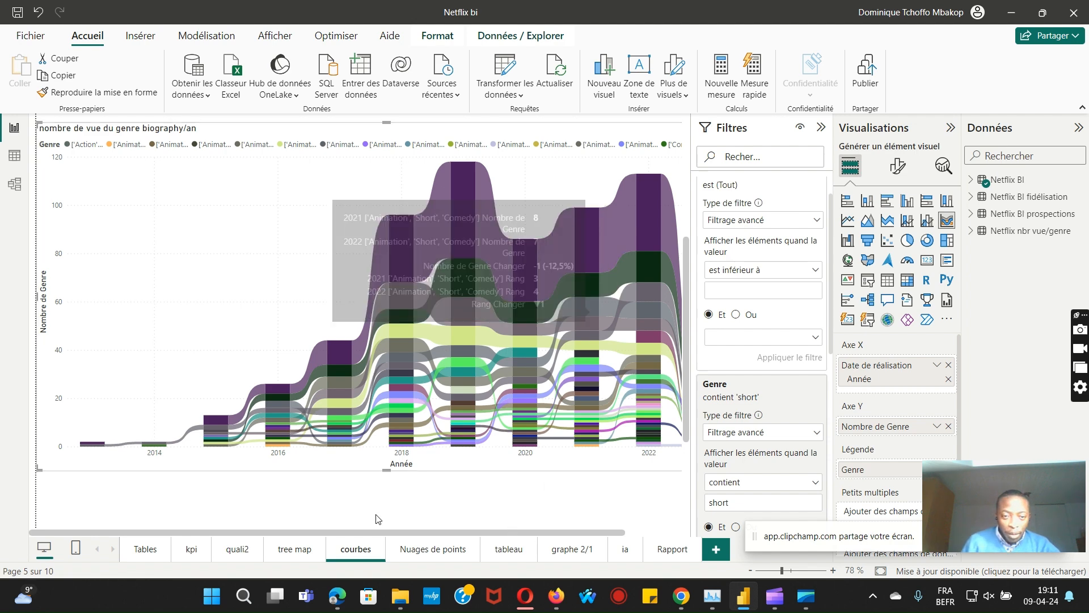
Open the Nuages de points page and inspect the ['Action', 'Adventure', 'Drama'] bubble in the chart of views by genre.
click(433, 555)
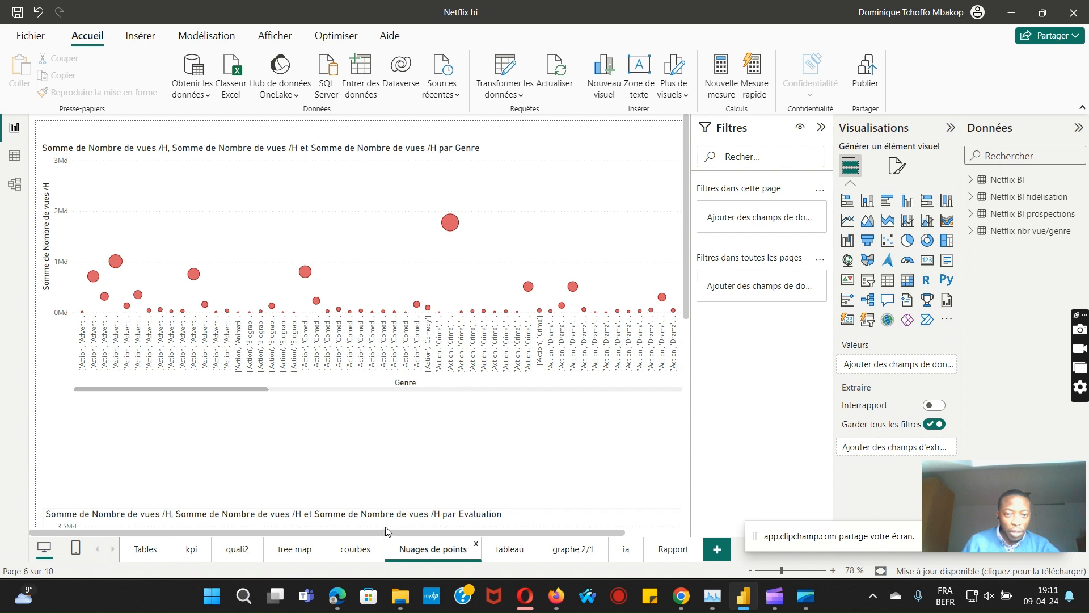
drag(382, 533, 416, 528)
click(116, 263)
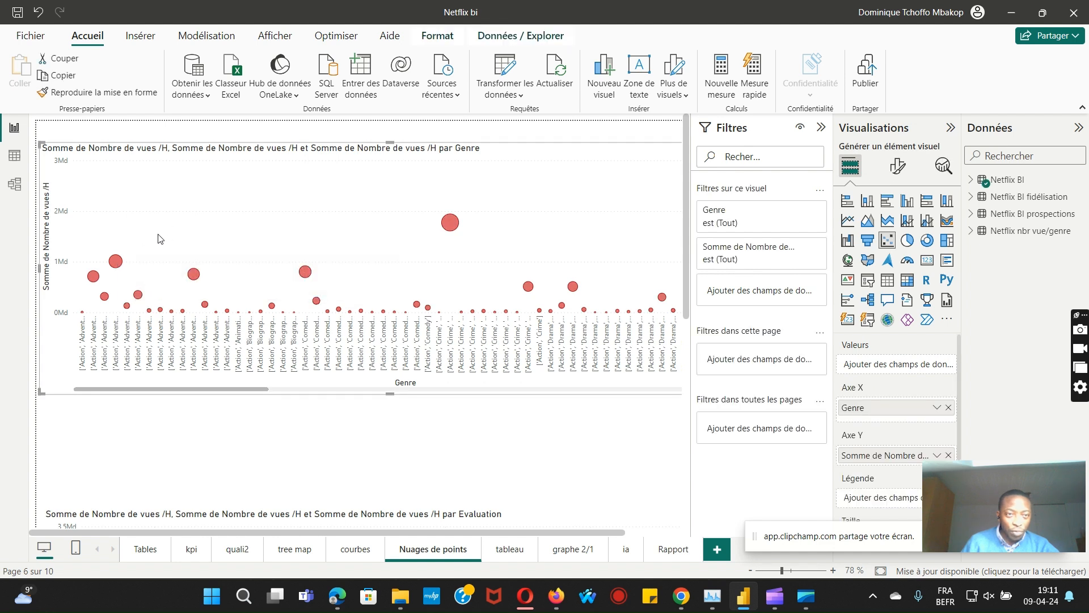
mouse_move(116, 262)
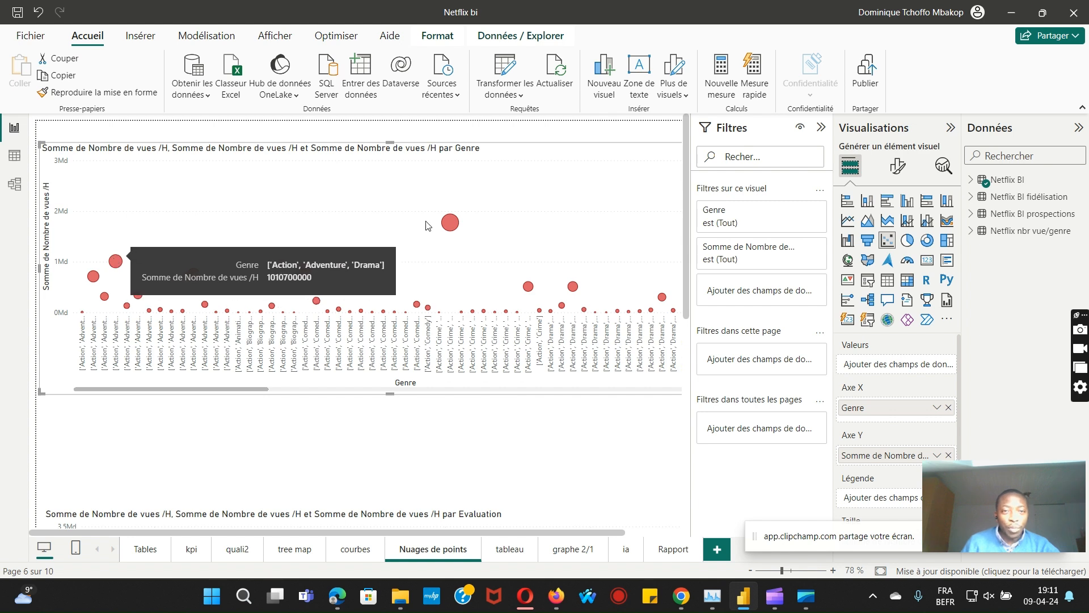
Examine the largest bubbles along the genre axis of the views-by-genre scatter chart, including ['Animation', 'Action', 'Adventure'].
mouse_move(453, 224)
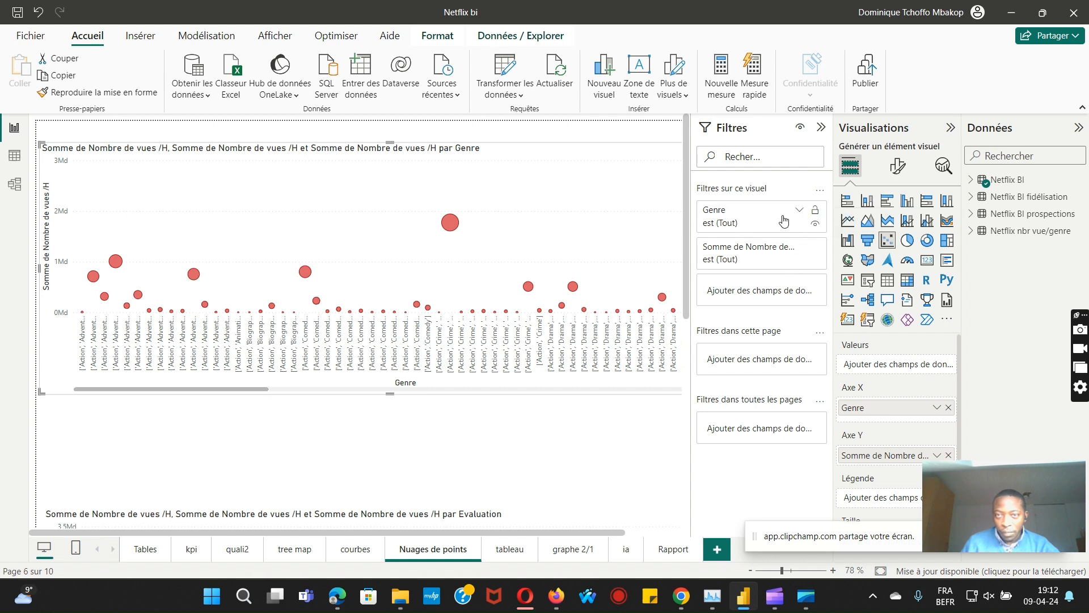
drag(244, 391, 658, 391)
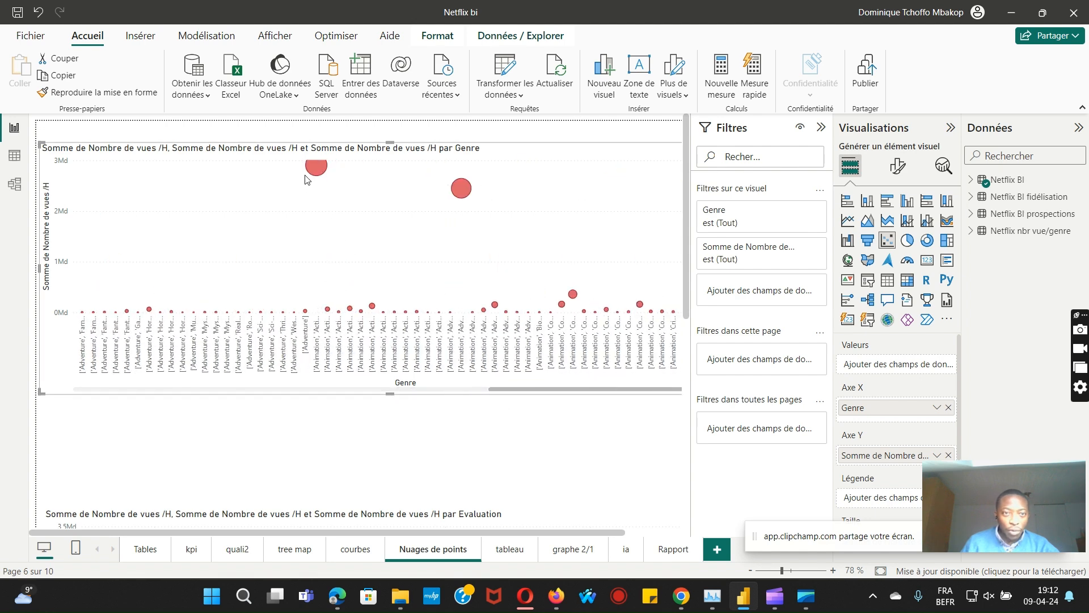
mouse_move(316, 172)
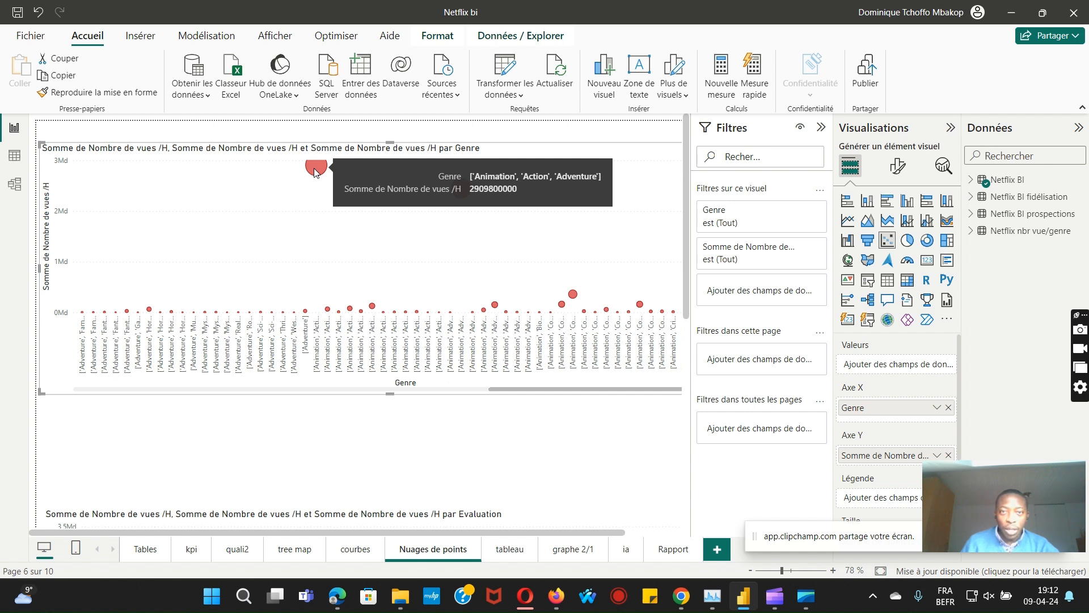
drag(492, 392, 662, 397)
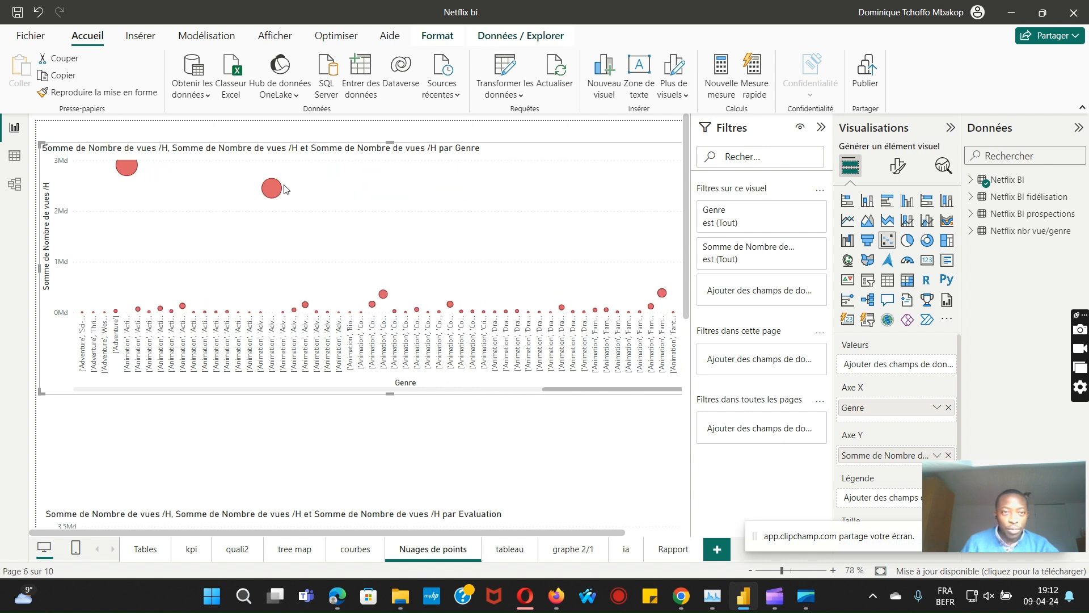
mouse_move(276, 189)
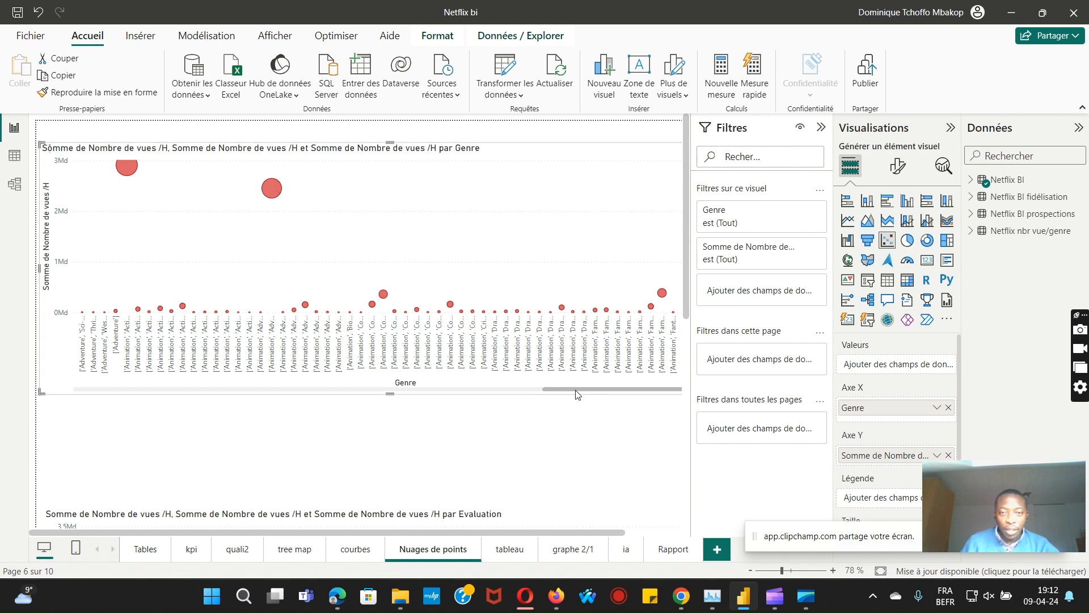
drag(534, 394, 62, 400)
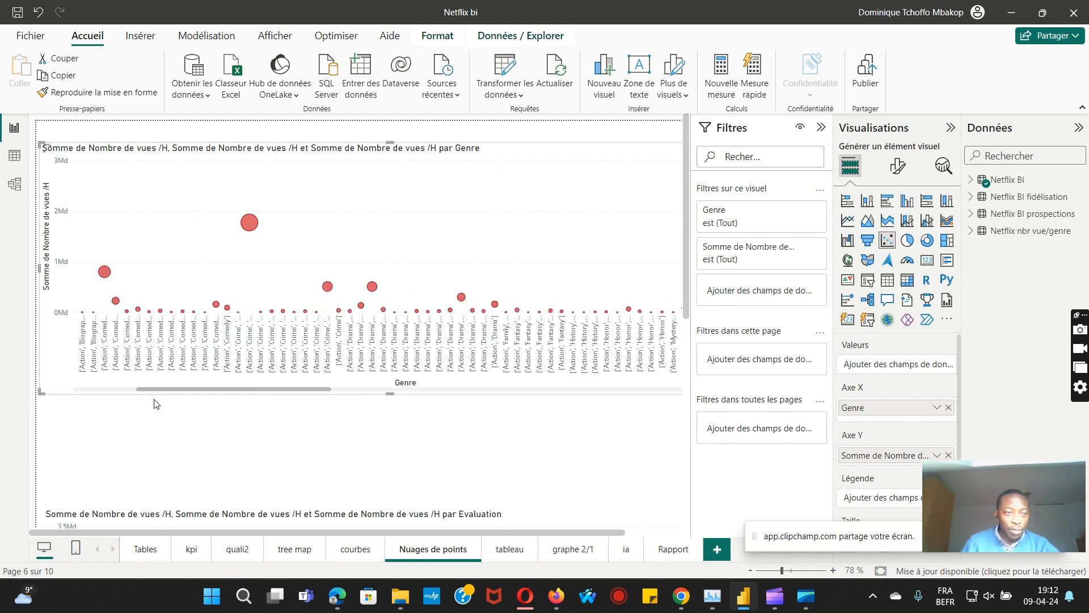
drag(249, 390, 591, 396)
drag(354, 390, 691, 400)
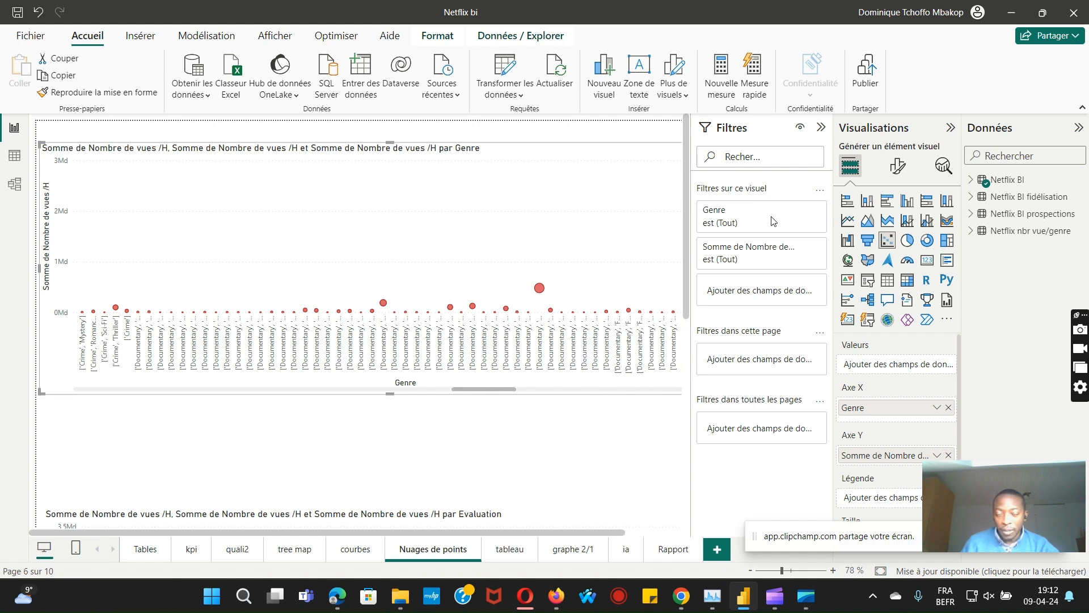
mouse_move(502, 392)
mouse_down()
mouse_move(682, 396)
mouse_move(491, 396)
mouse_up()
drag(417, 375, 94, 386)
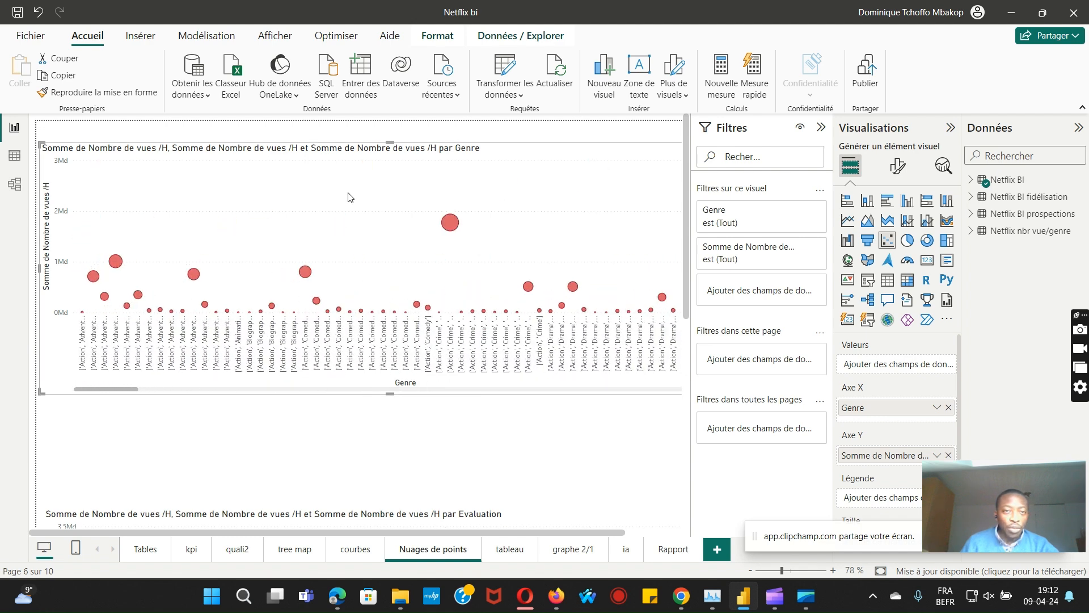
mouse_move(118, 260)
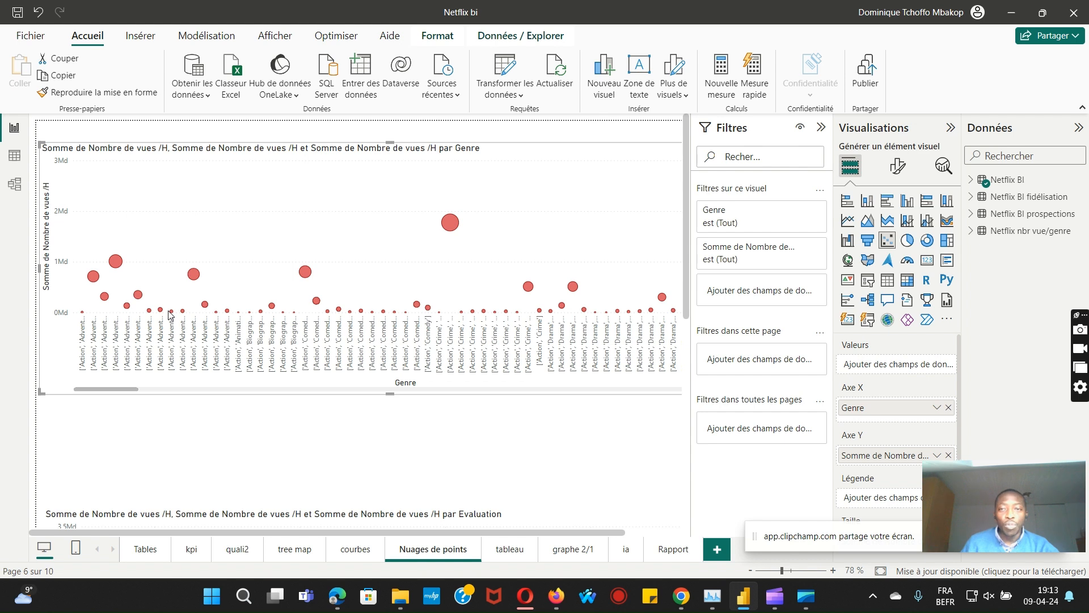
Expand the scatter chart's Genre filter, search its values for "short" and look through the matching genres.
click(800, 213)
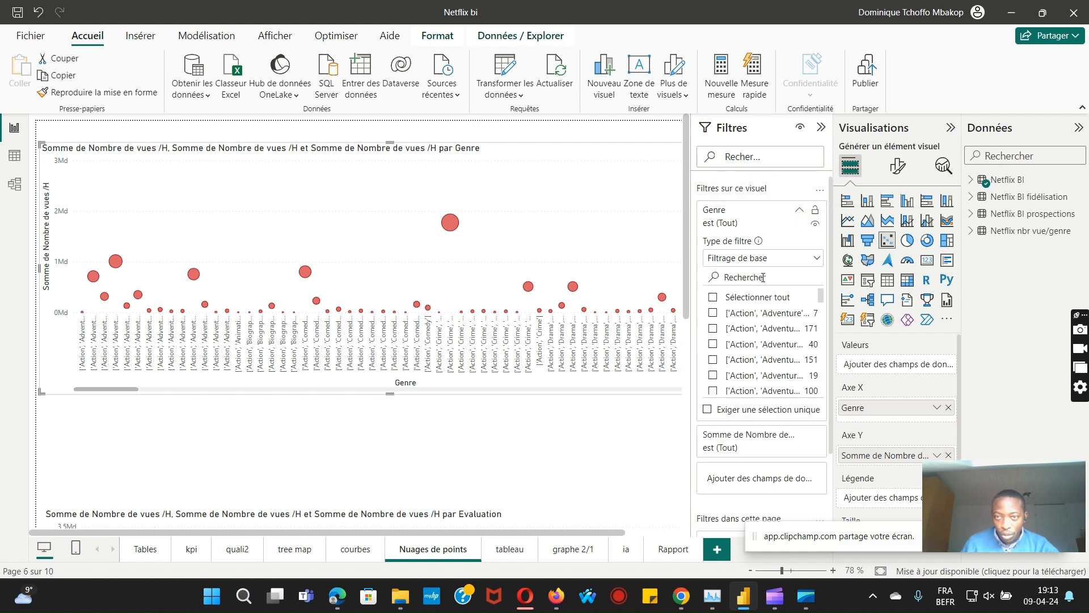
click(763, 278)
text(short)
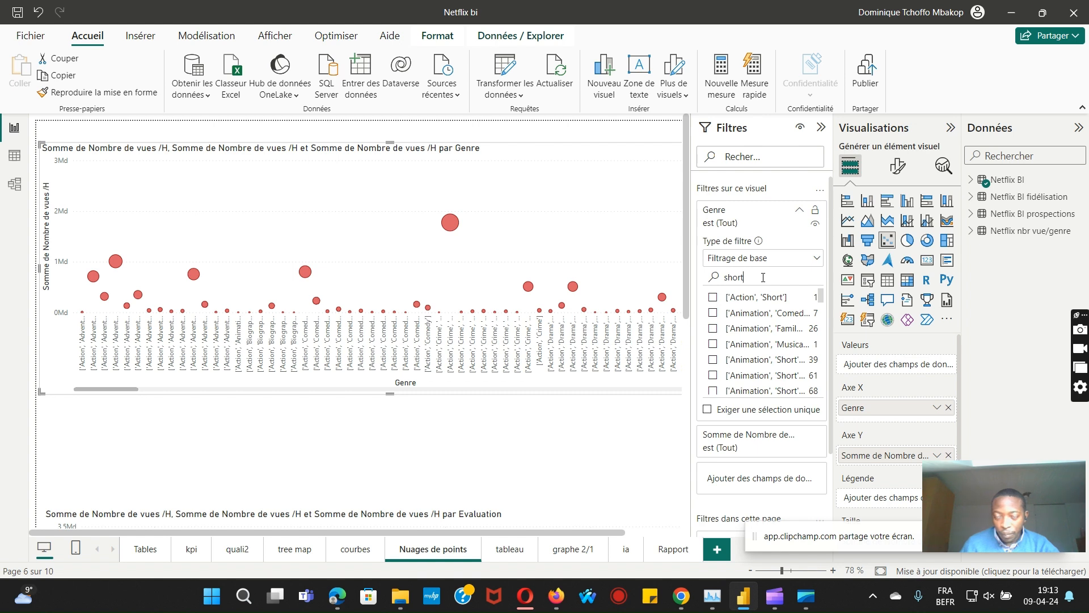
scroll(765, 347, down, 3)
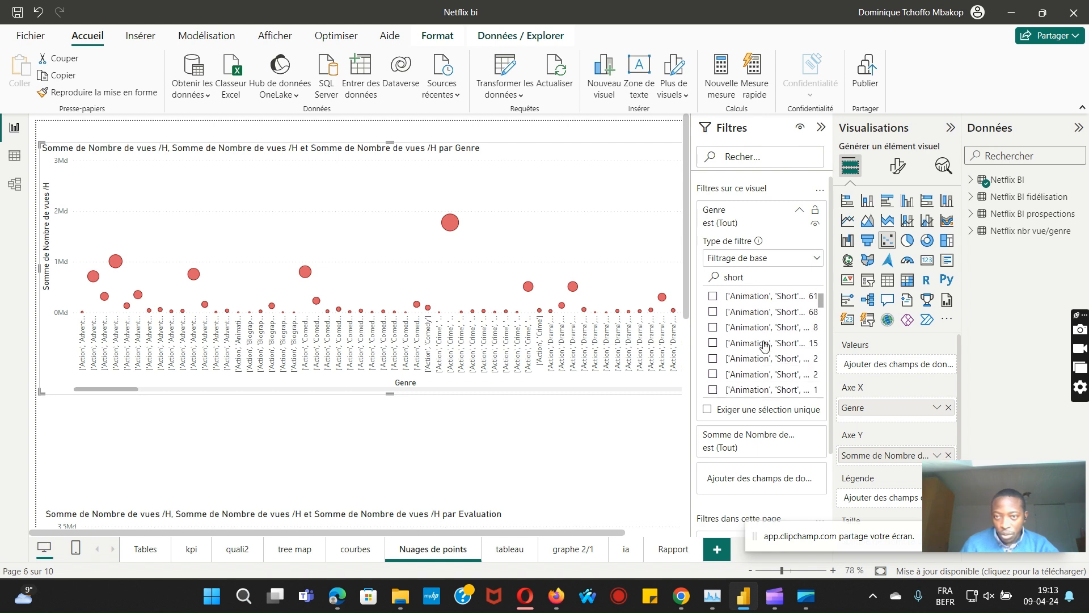
scroll(764, 346, down, 2)
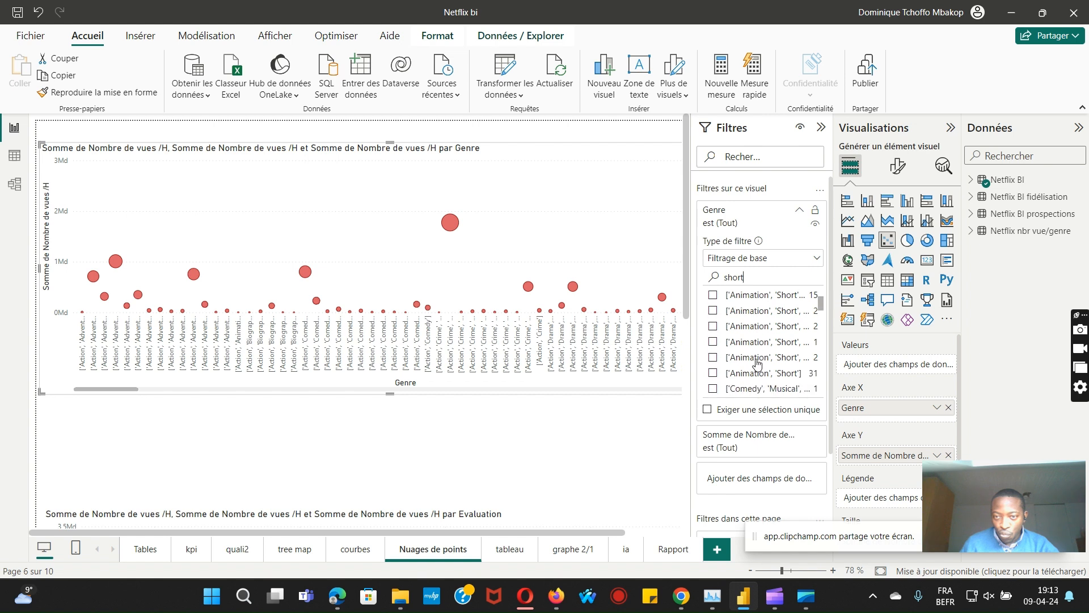
Expand the Somme de Nombre de vues filter of the genre scatter chart and review its available comparison operators.
click(773, 439)
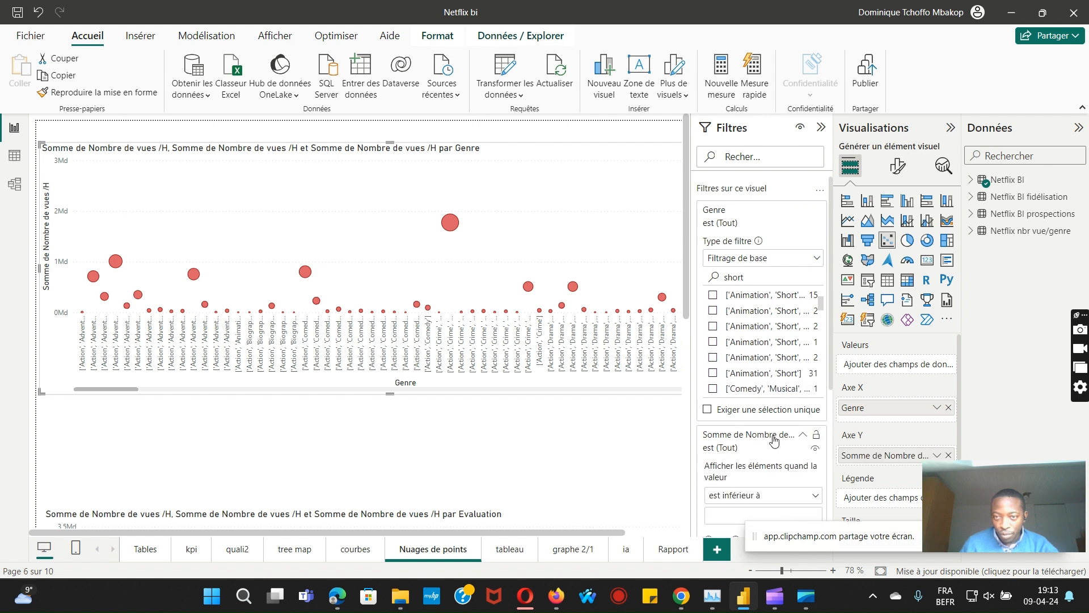
scroll(760, 441, down, 2)
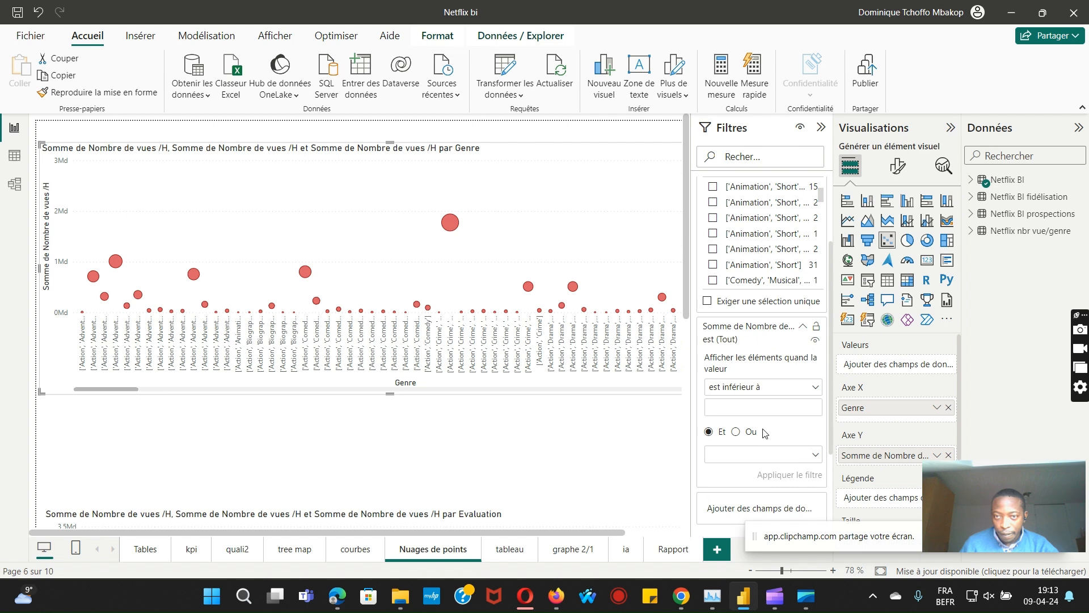
click(803, 330)
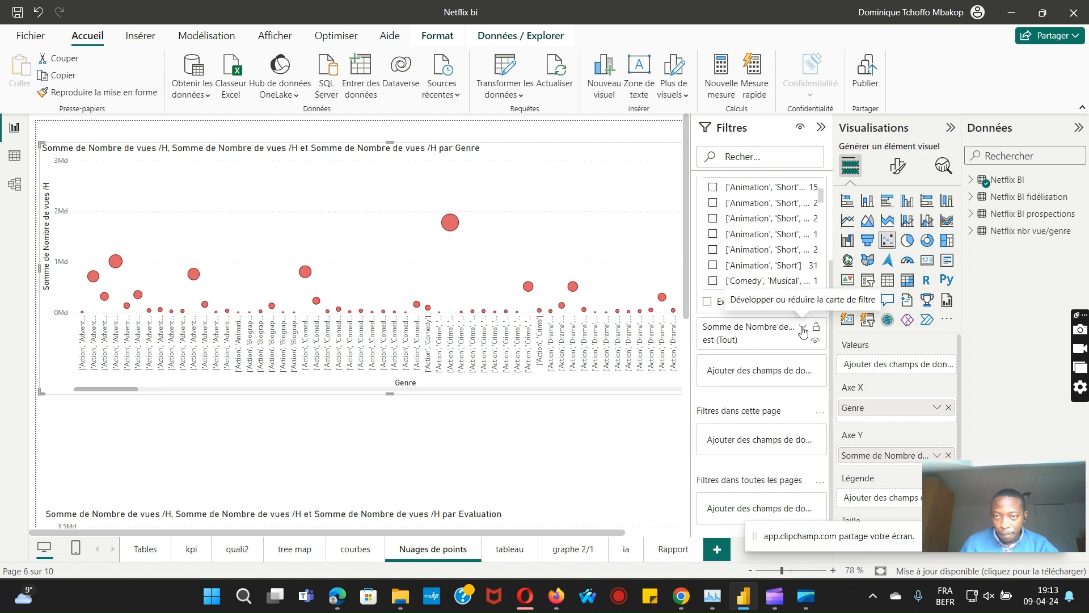
click(803, 331)
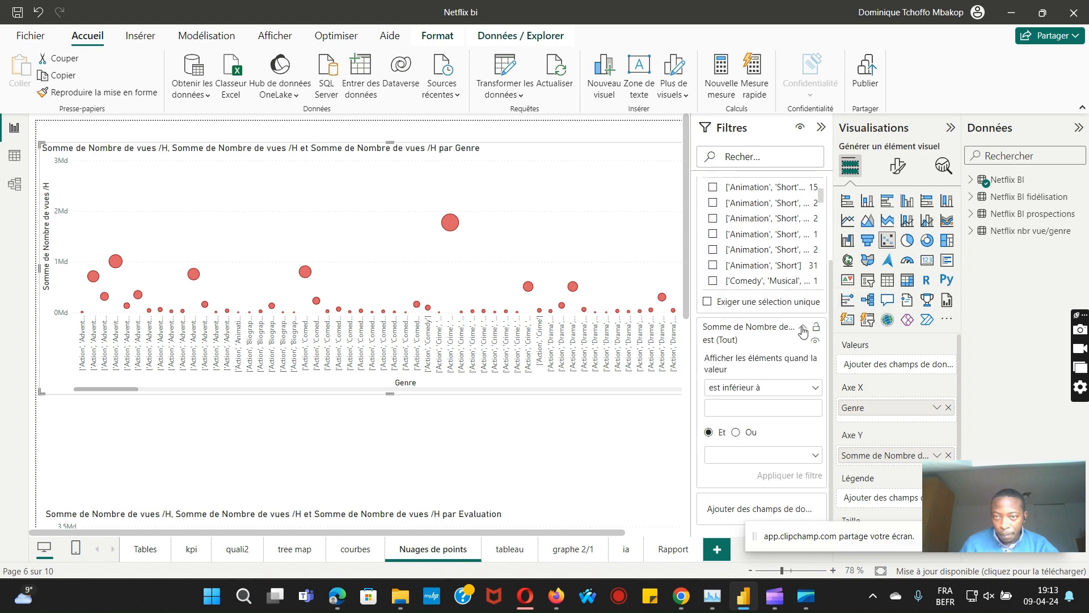
scroll(781, 398, down, 3)
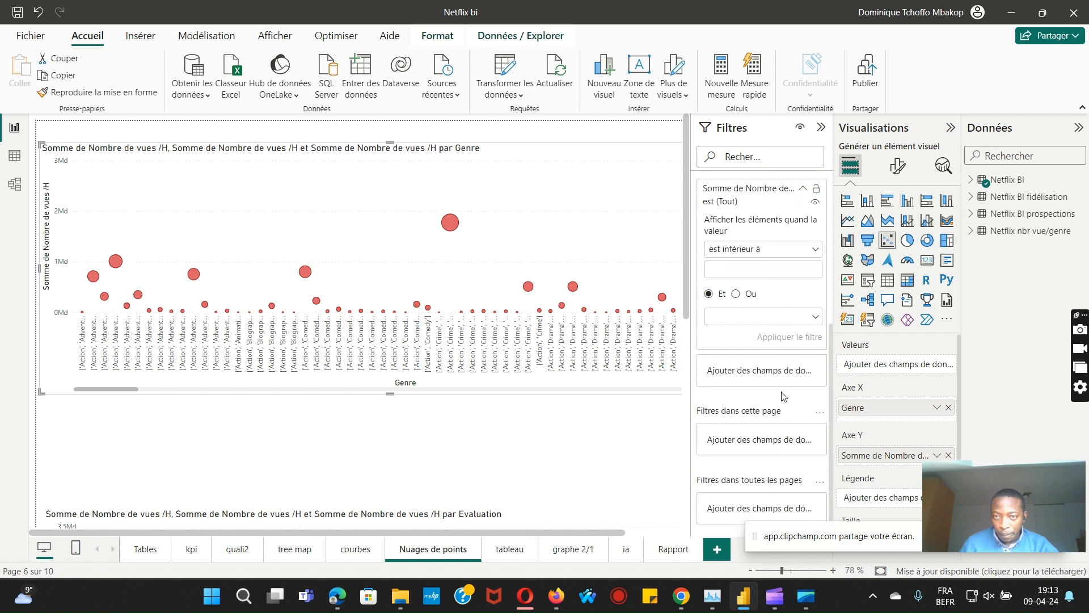
click(813, 252)
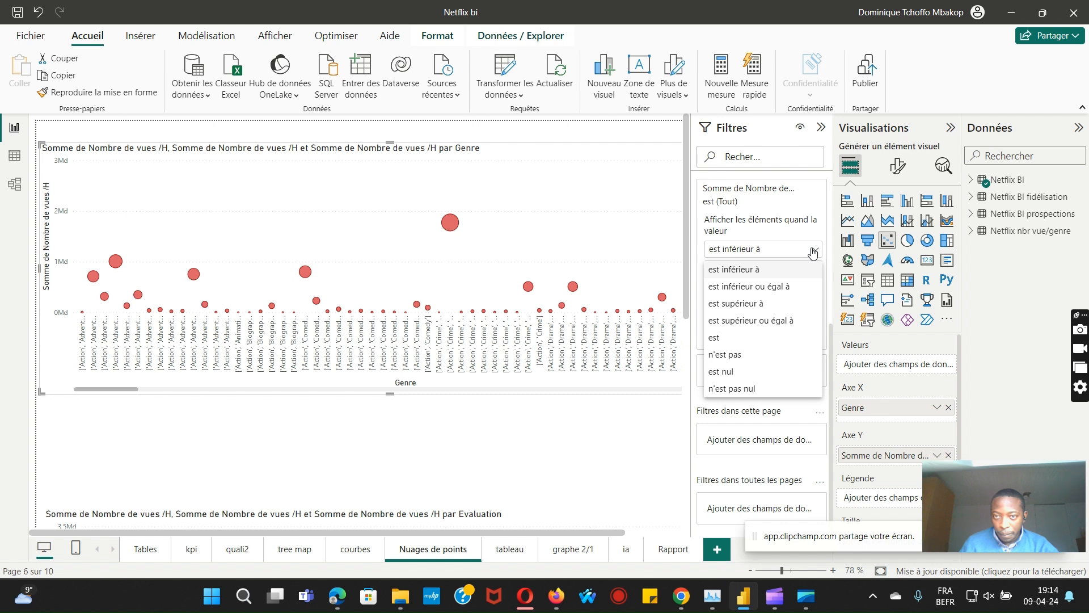
click(813, 251)
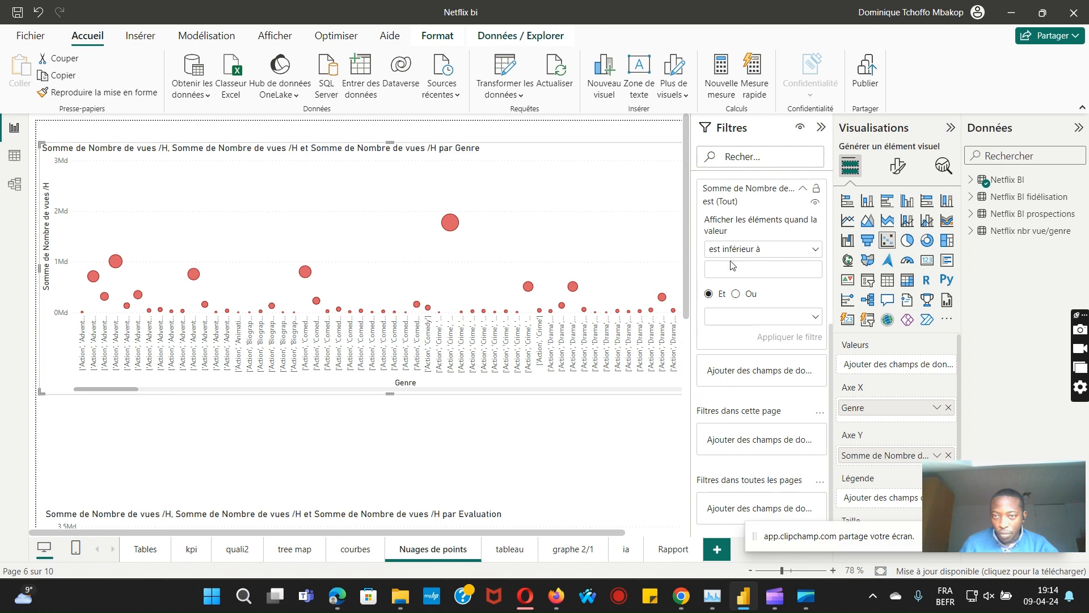
Filter the scatter chart to the ['Animation', 'Short'] genres from Family through Mystery, plain ['Animation', 'Short'] and the ['Comedy', 'Musical', ...] genre.
scroll(738, 267, up, 1)
scroll(755, 272, up, 3)
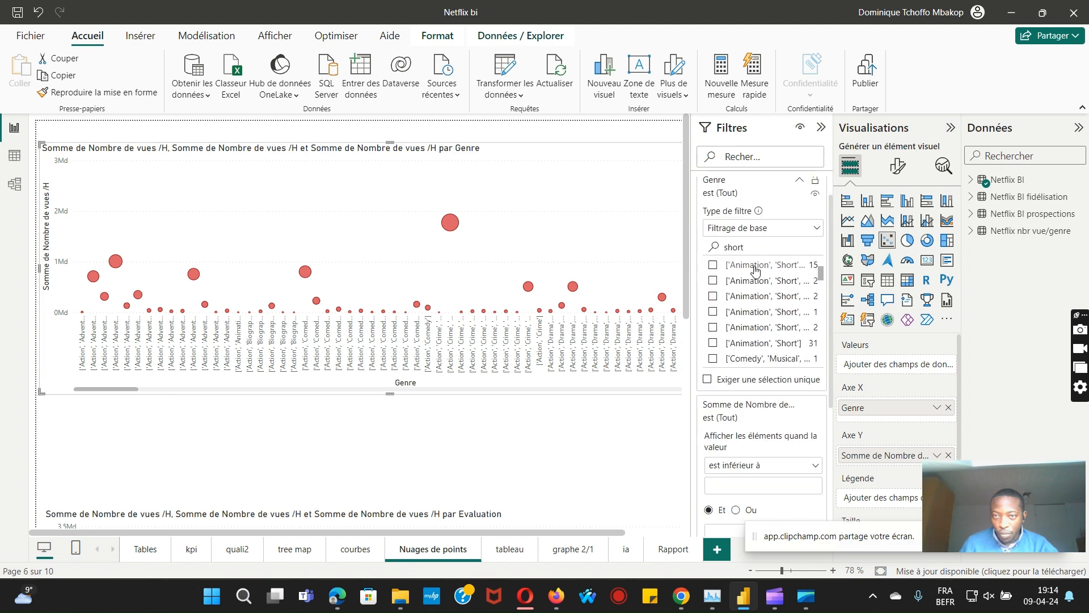
click(714, 267)
click(713, 280)
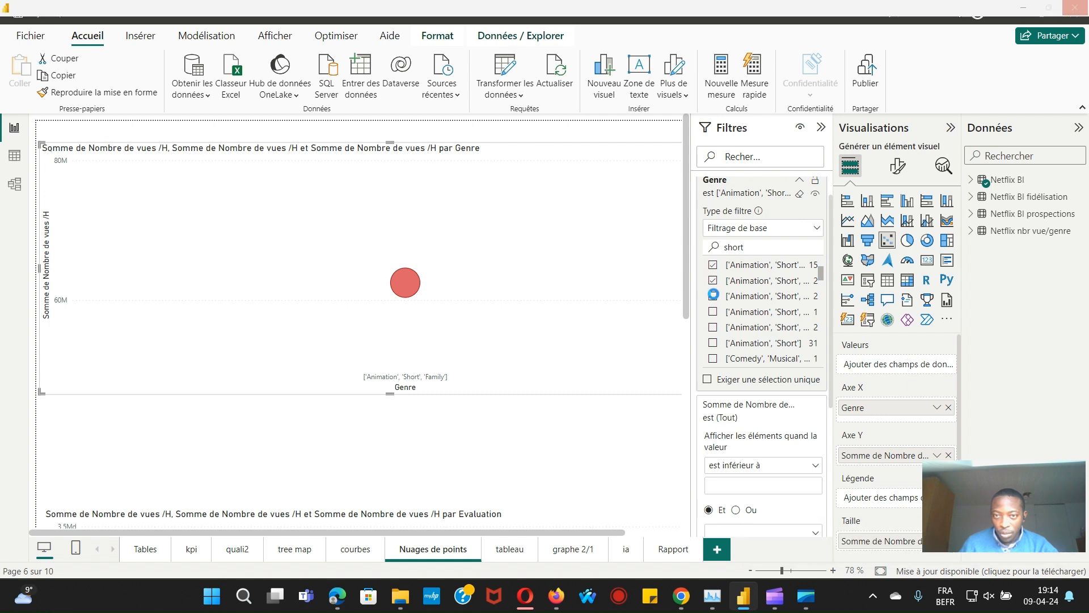
click(713, 296)
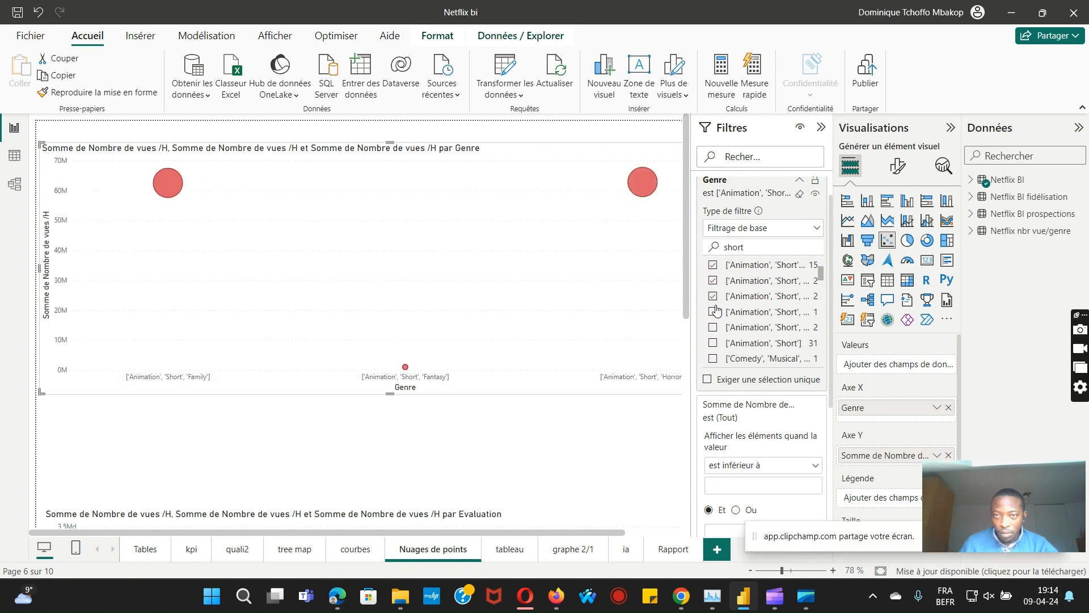
click(714, 312)
click(714, 327)
click(713, 359)
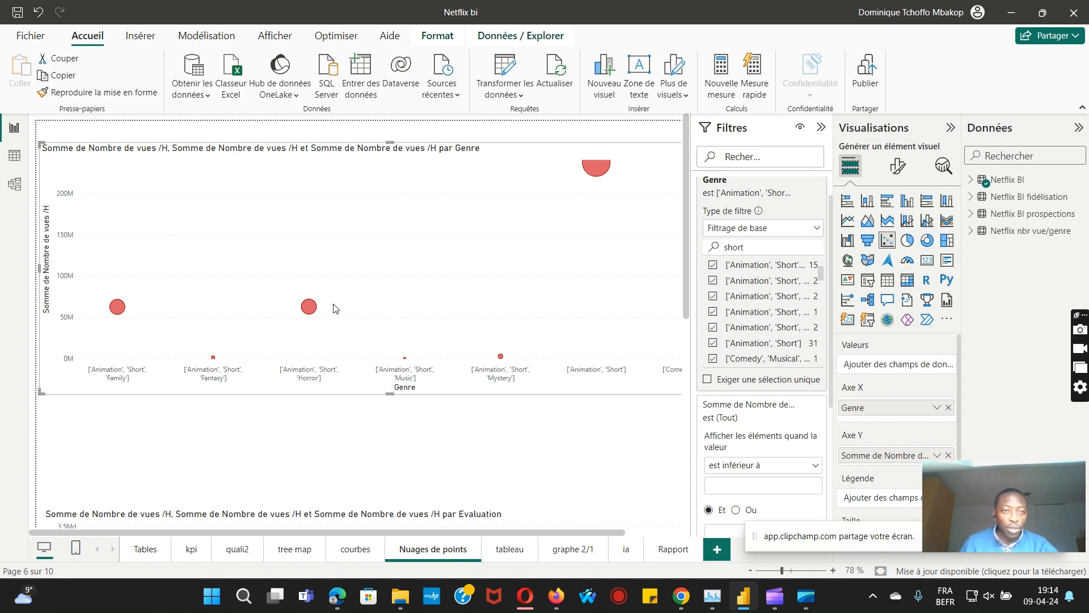
scroll(771, 314, down, 1)
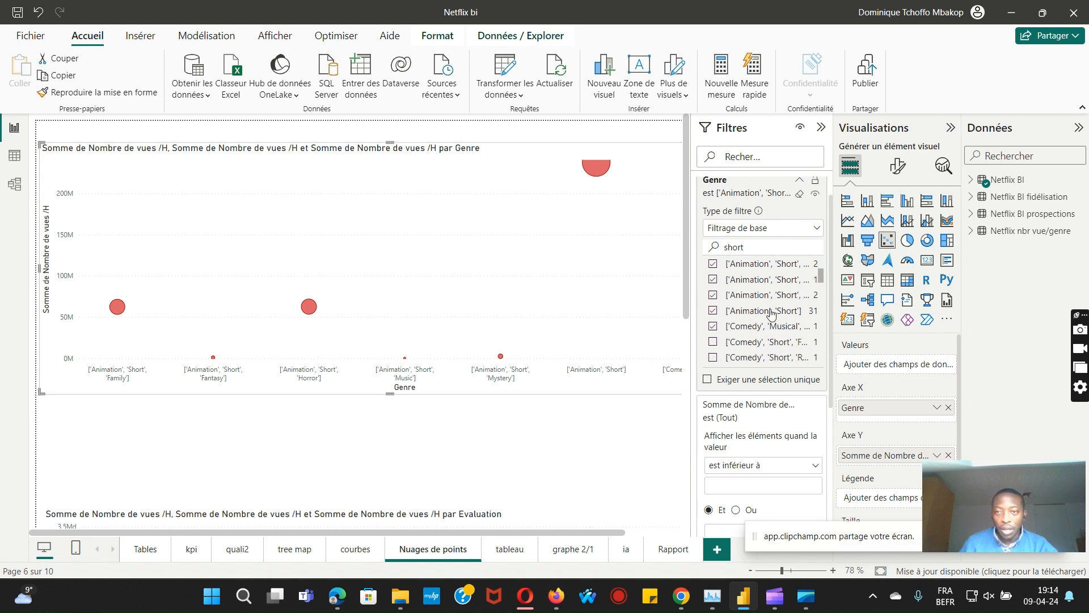
scroll(770, 314, down, 1)
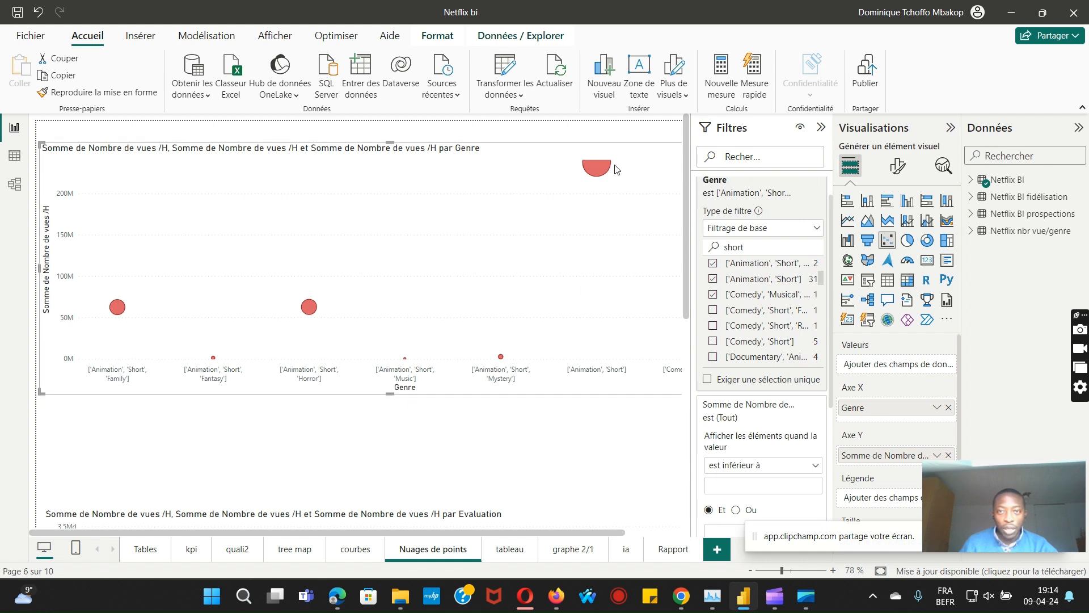
Highlight the ['Animation', 'Short'] bubble in the genre chart and examine its effect on the views-by-Evaluation scatter chart.
click(596, 170)
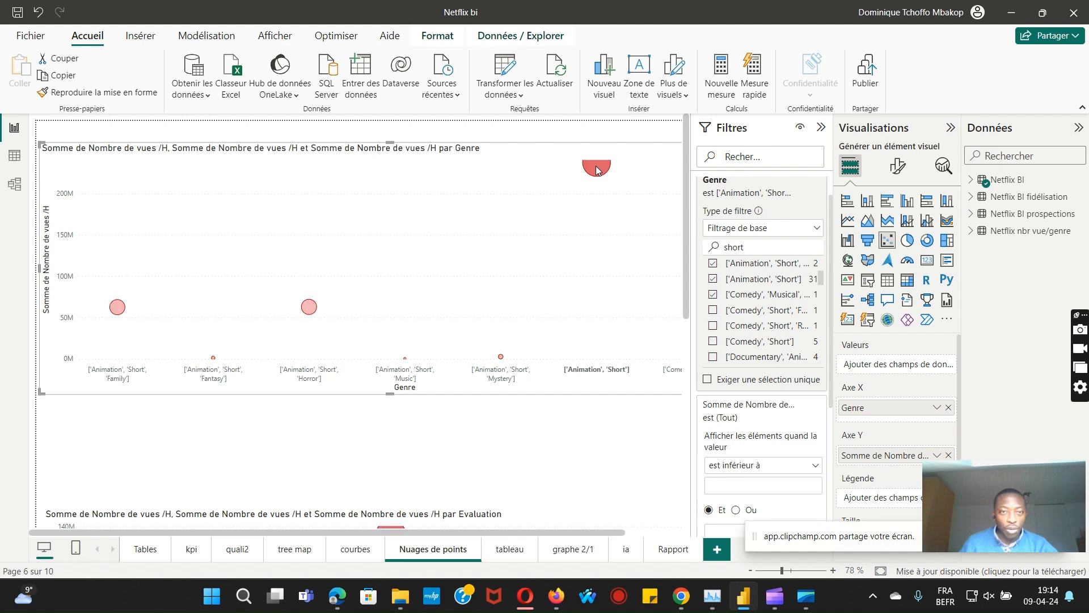
scroll(623, 293, down, 1)
scroll(622, 293, down, 4)
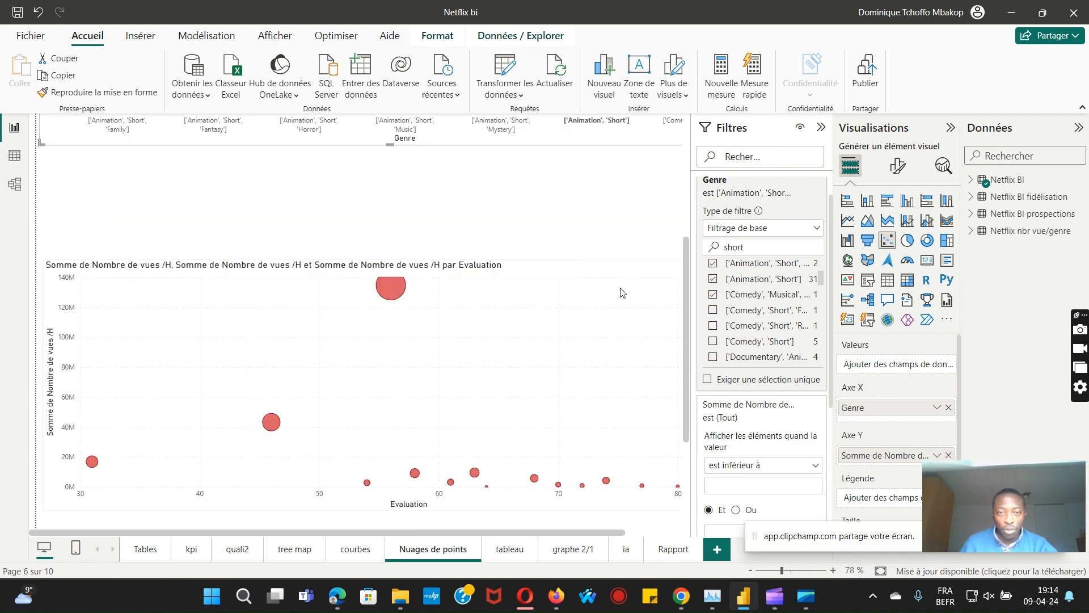
scroll(623, 293, down, 3)
scroll(623, 293, up, 6)
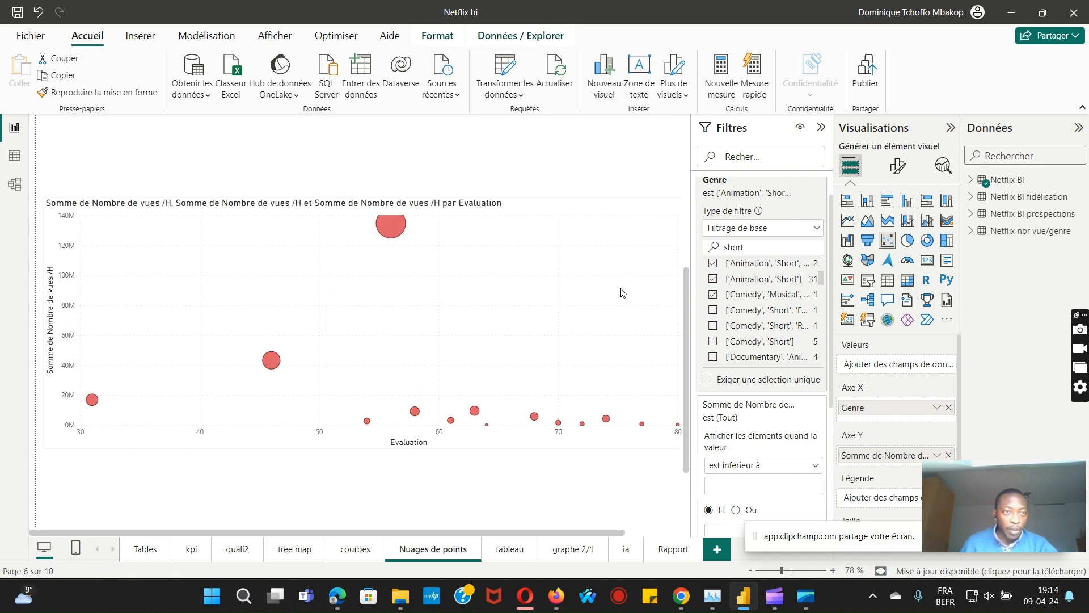
Select the views-by-Evaluation scatter chart and compare its bubbles with those of the genre scatter chart.
click(623, 293)
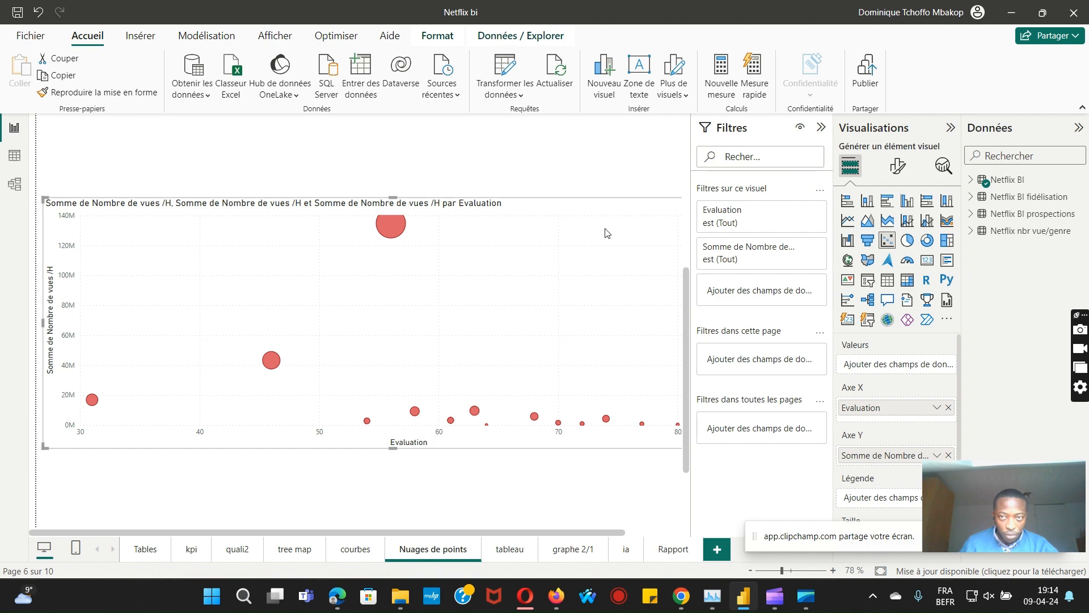
scroll(606, 232, up, 4)
scroll(606, 233, down, 4)
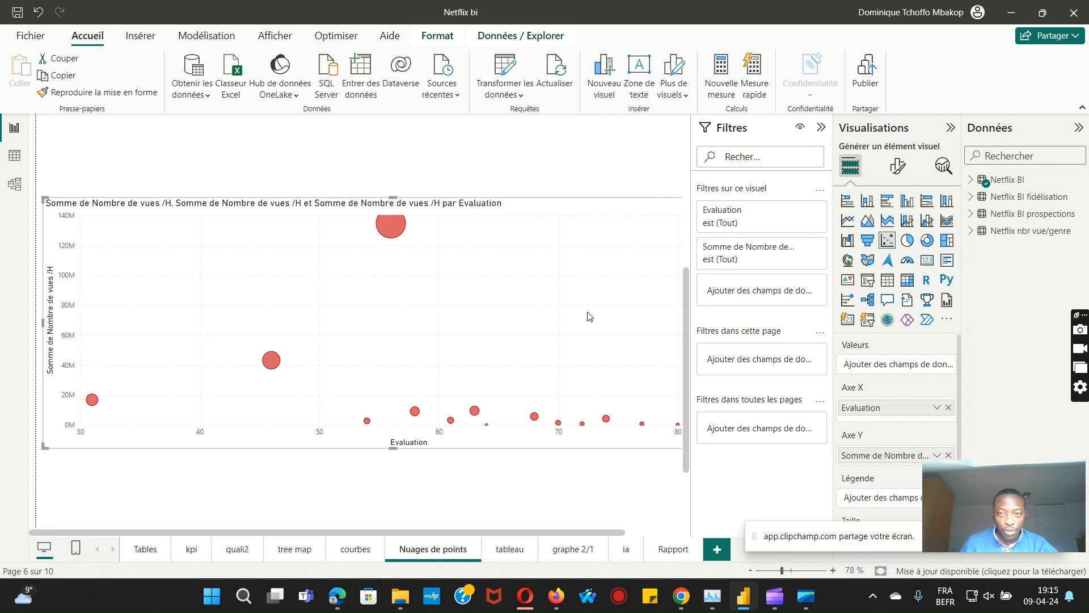
scroll(590, 317, up, 5)
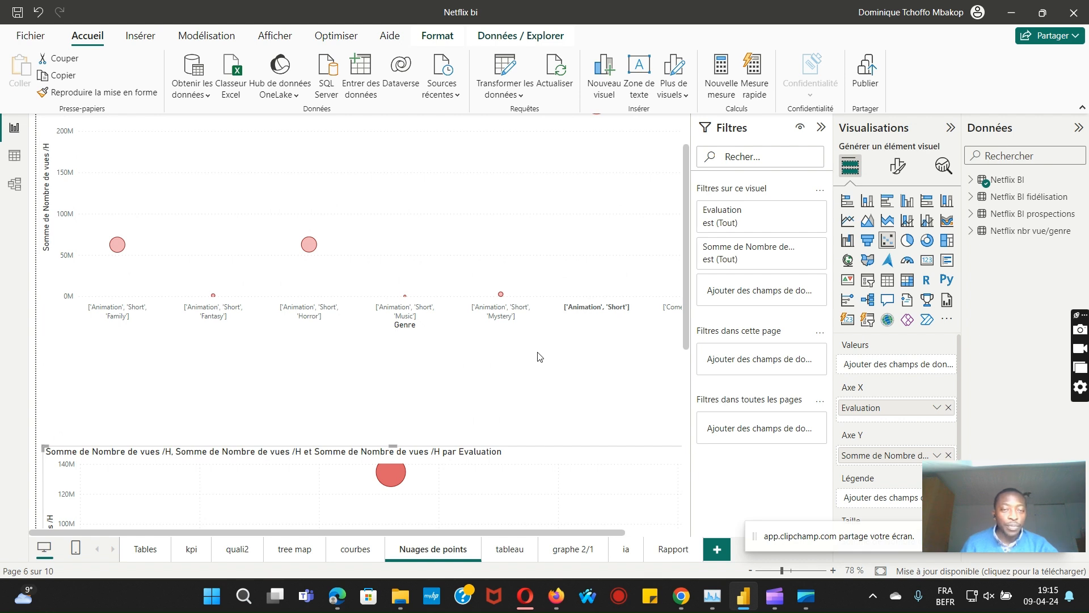
scroll(539, 356, up, 1)
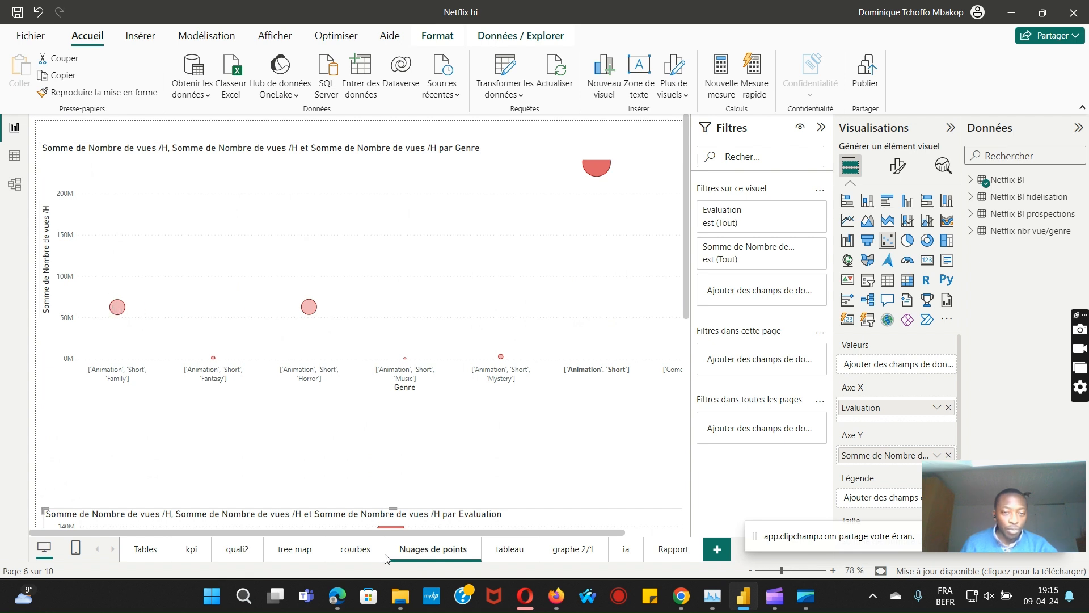
Return to the courbes page and inspect the 2022 values in the line chart of views and average evaluation by year.
click(347, 550)
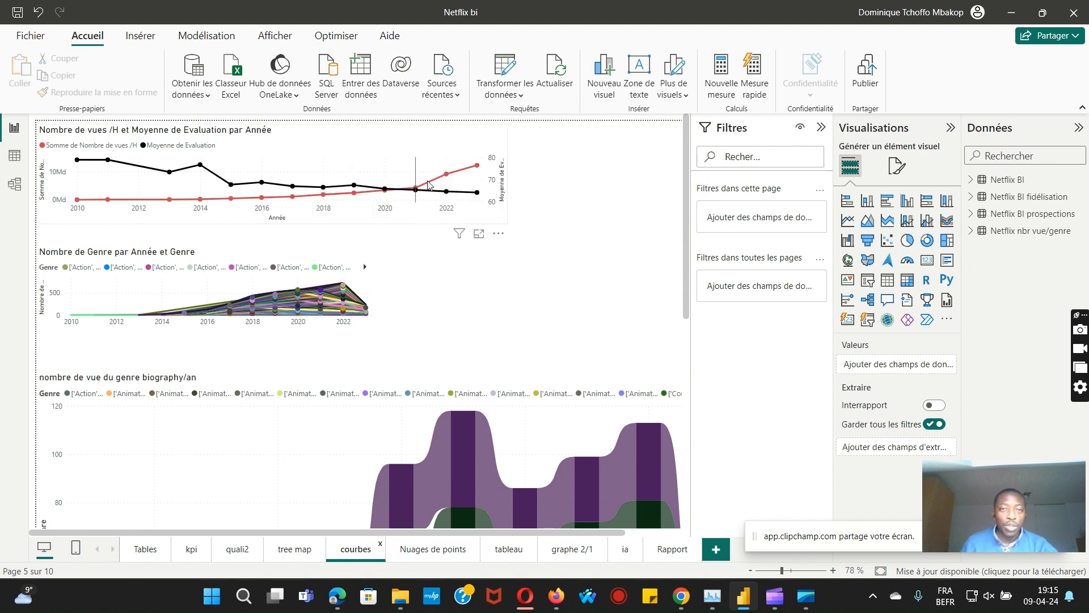
mouse_move(480, 179)
mouse_move(484, 200)
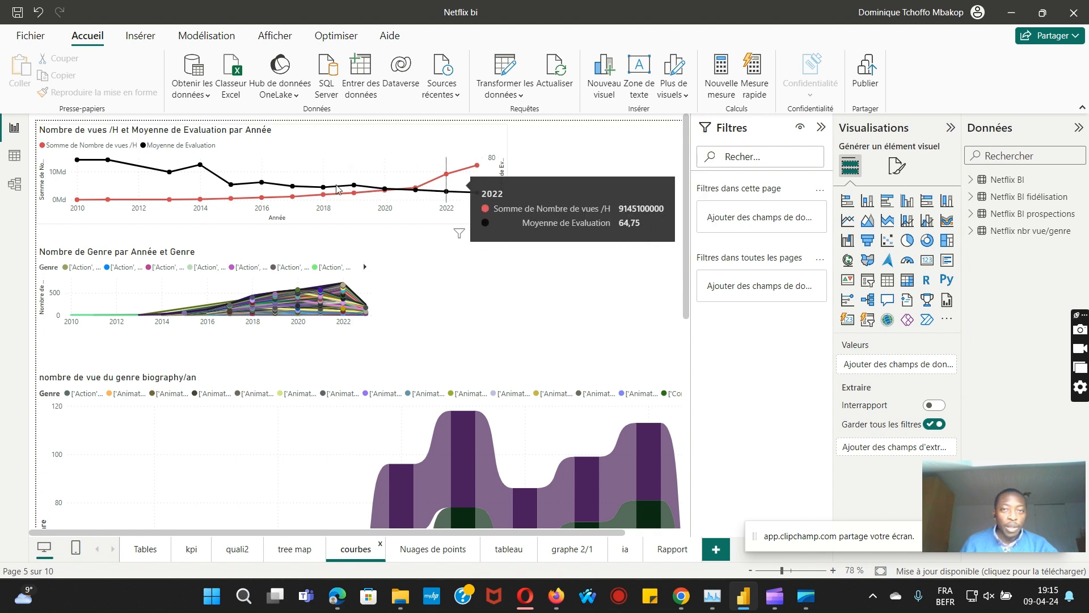
Select the line chart of views and average evaluation by year and review the fields assigned to its axes and legend.
mouse_move(324, 187)
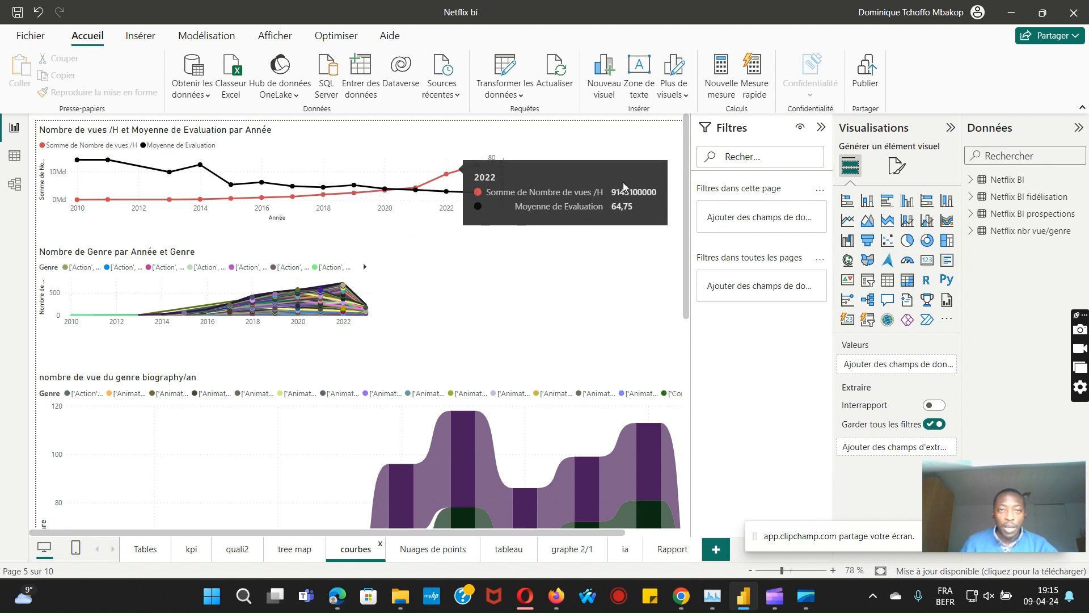
click(468, 146)
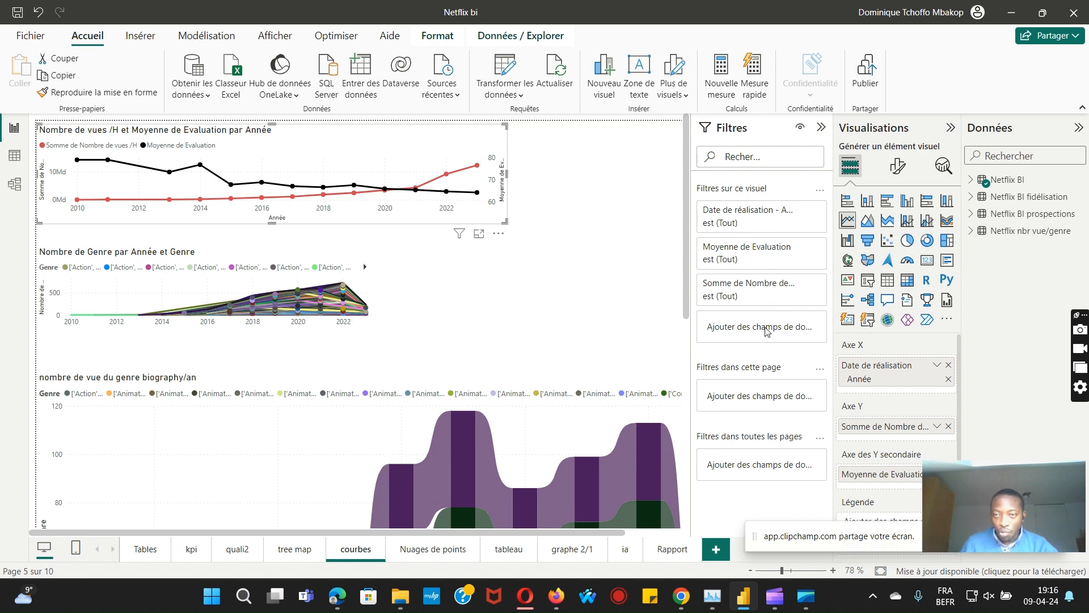
scroll(908, 414, down, 3)
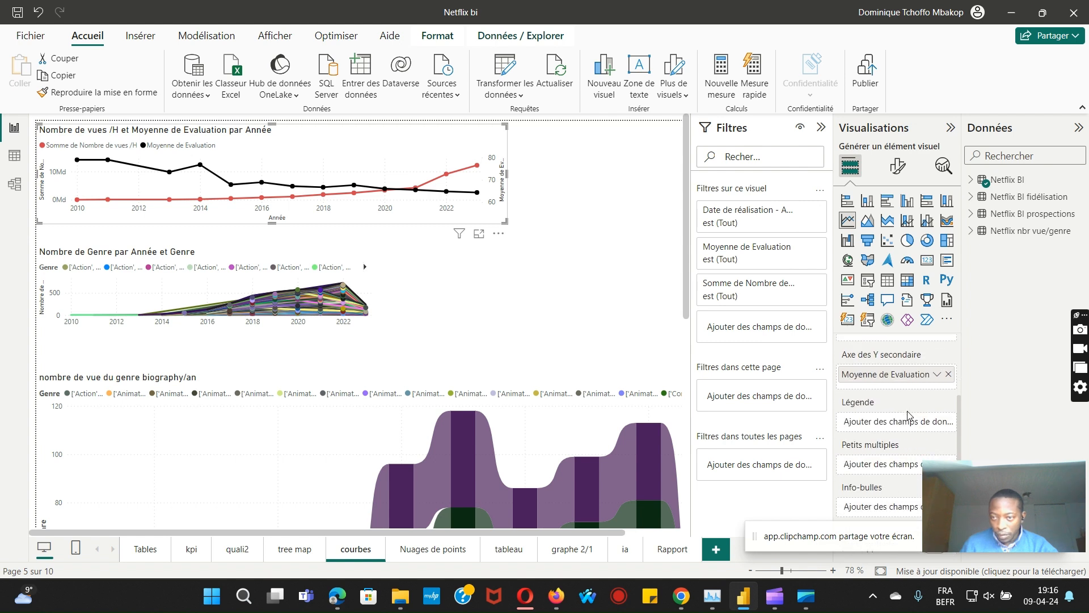
scroll(908, 414, up, 2)
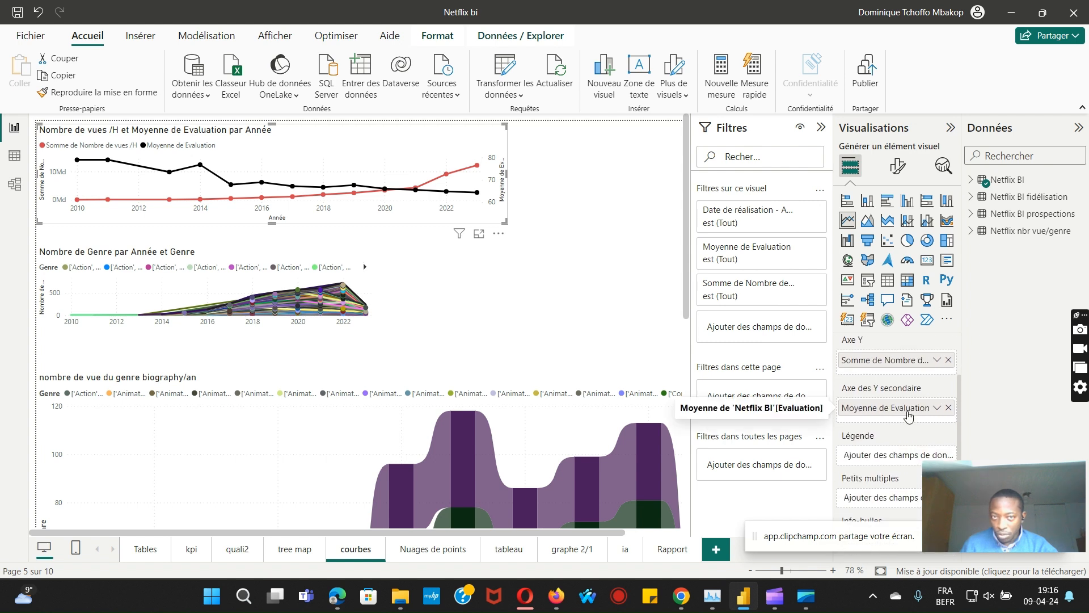
scroll(910, 416, down, 2)
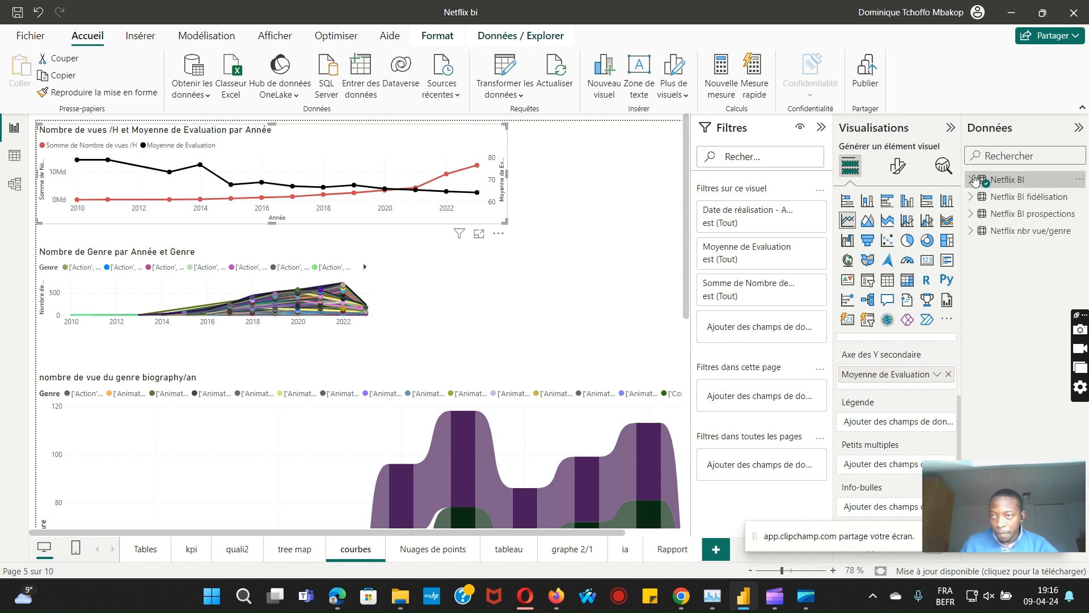
Try to add the Genre field from the Netflix BI table to the line chart's legend.
click(975, 180)
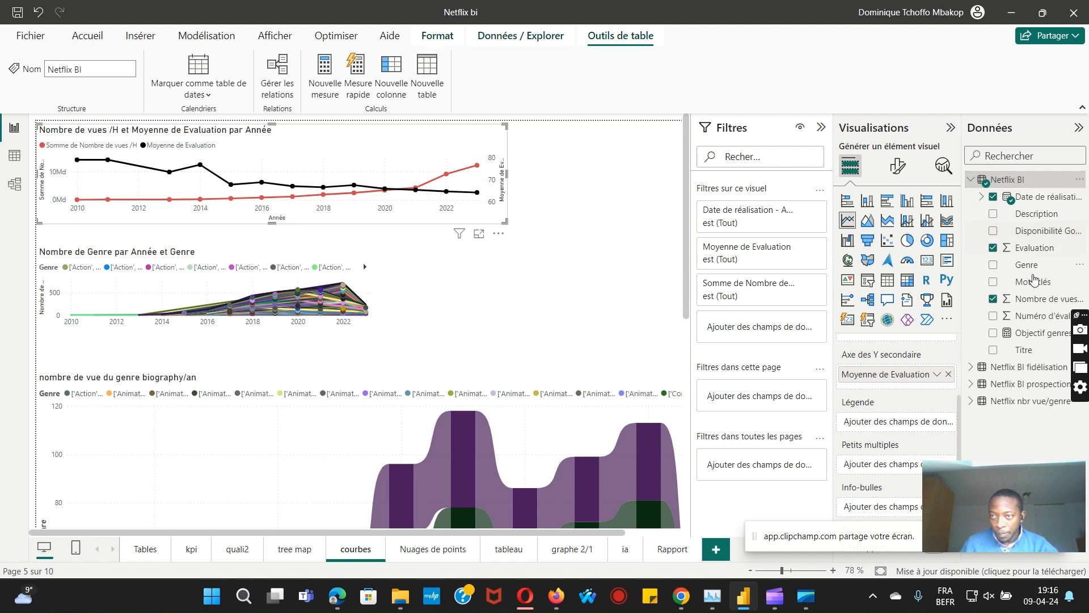
drag(1036, 269, 908, 429)
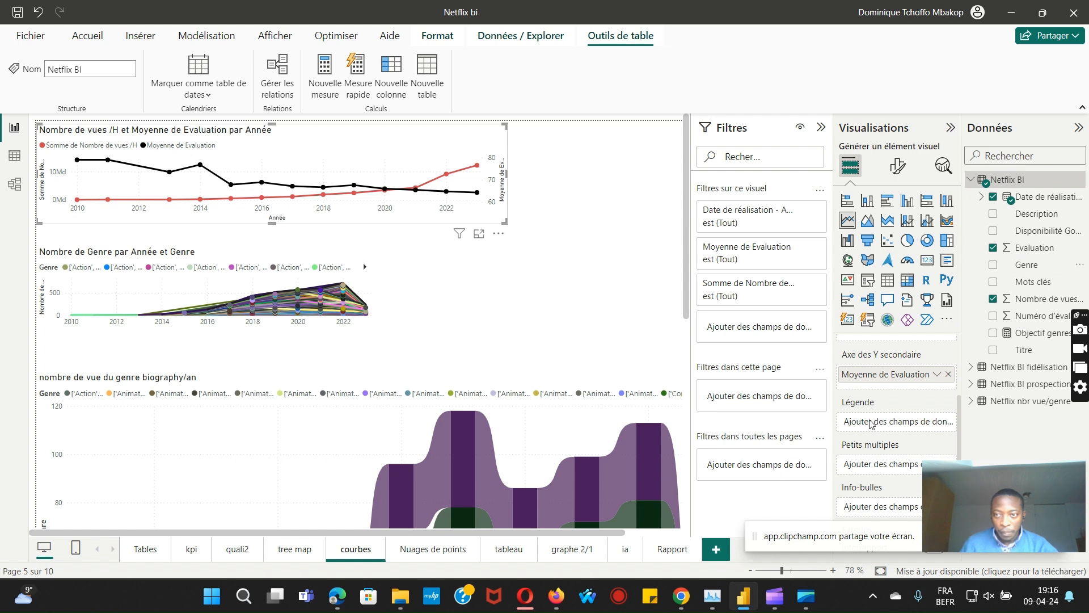
drag(1030, 264, 899, 426)
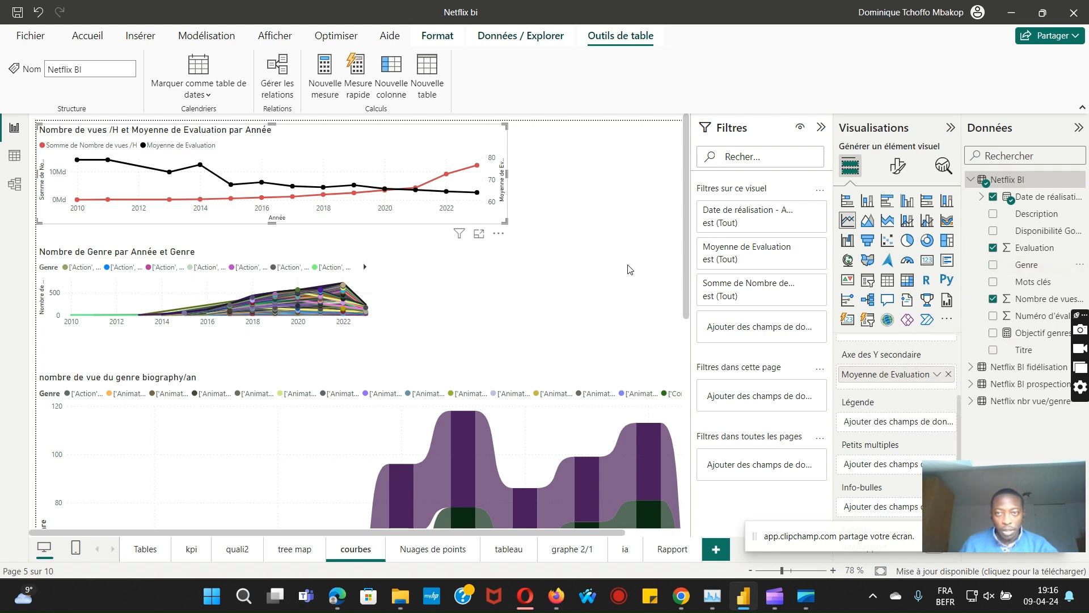
Return to the courbes page and highlight the 2019 ['Short'] segment of the ribbon chart to examine its effect on the line charts.
scroll(628, 269, down, 5)
scroll(628, 269, up, 5)
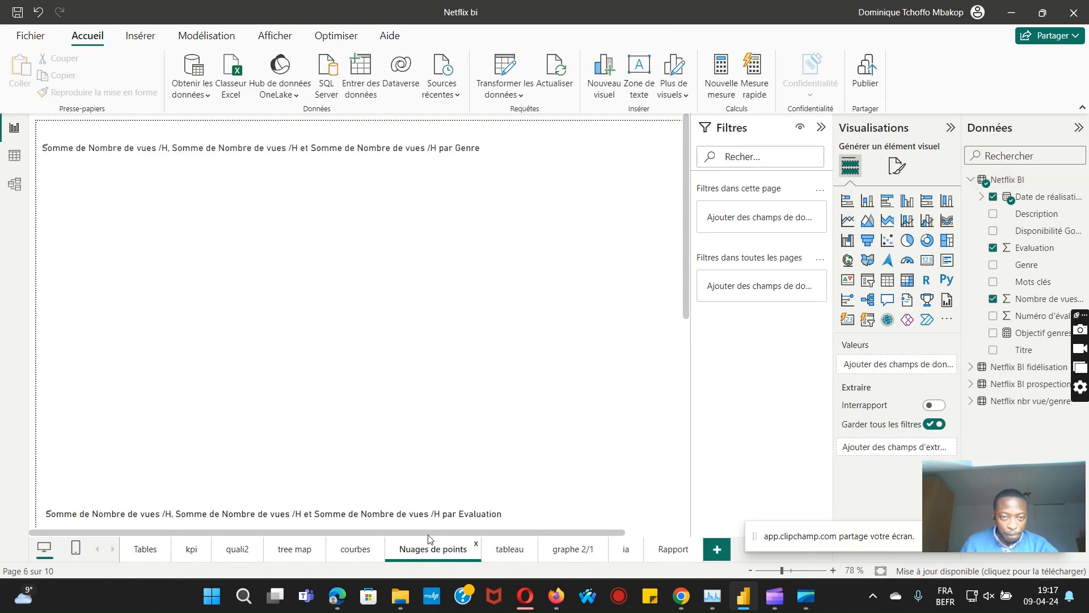
click(356, 549)
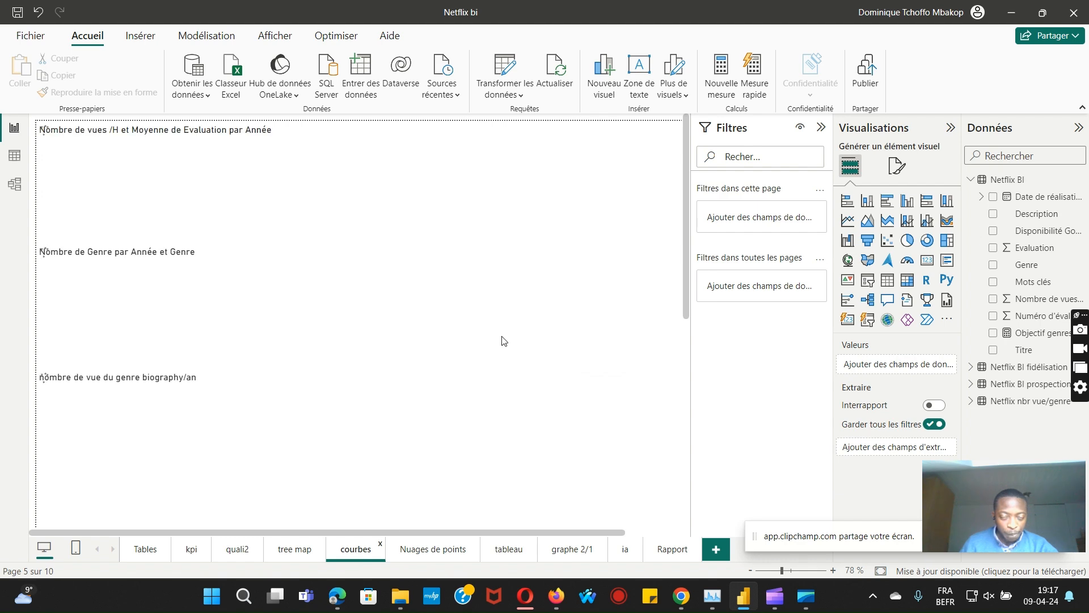
scroll(462, 353, down, 2)
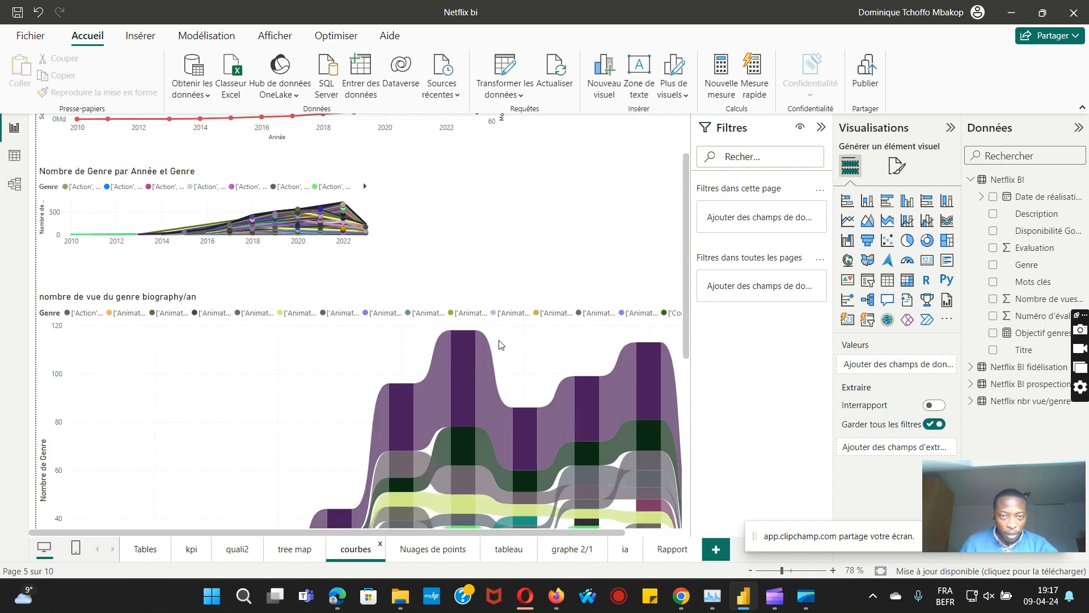
click(462, 349)
scroll(539, 203, up, 2)
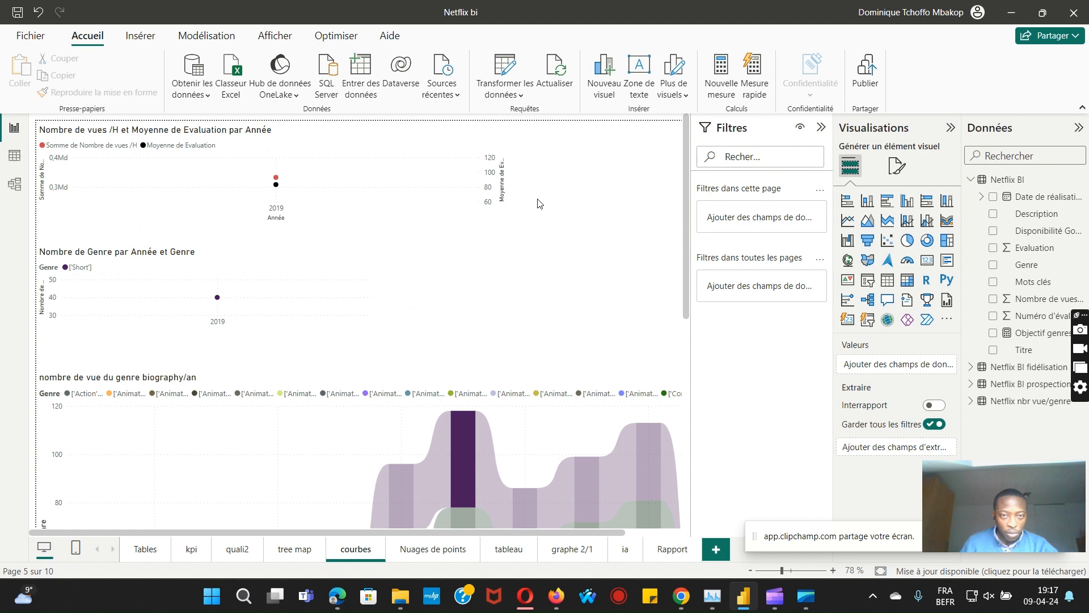
Toggle the 2019 ['Short'] highlight off and on to compare the line charts, and leave it cleared.
click(459, 434)
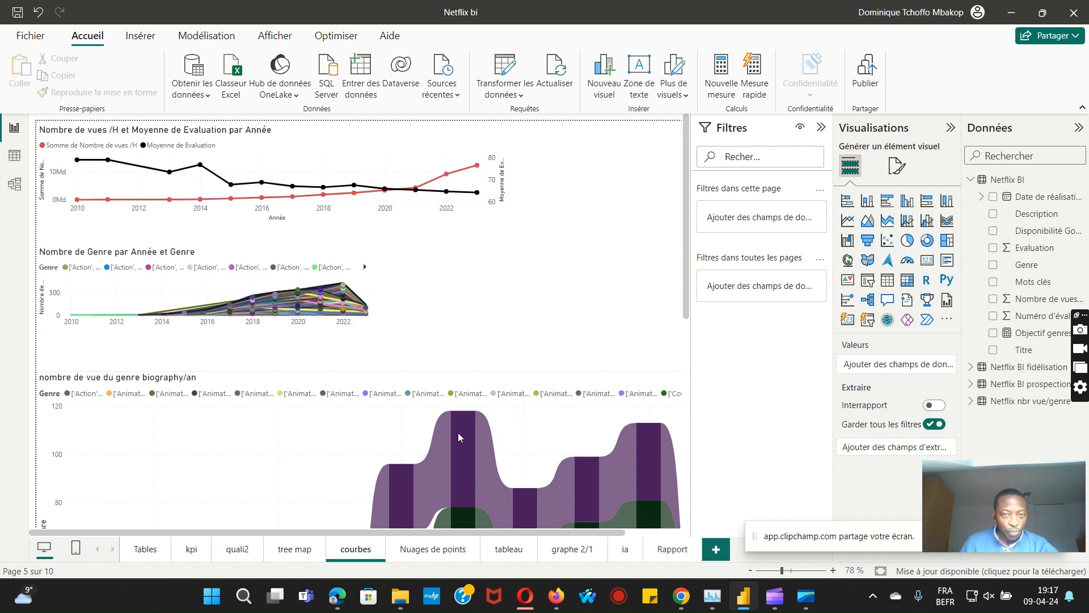
click(458, 432)
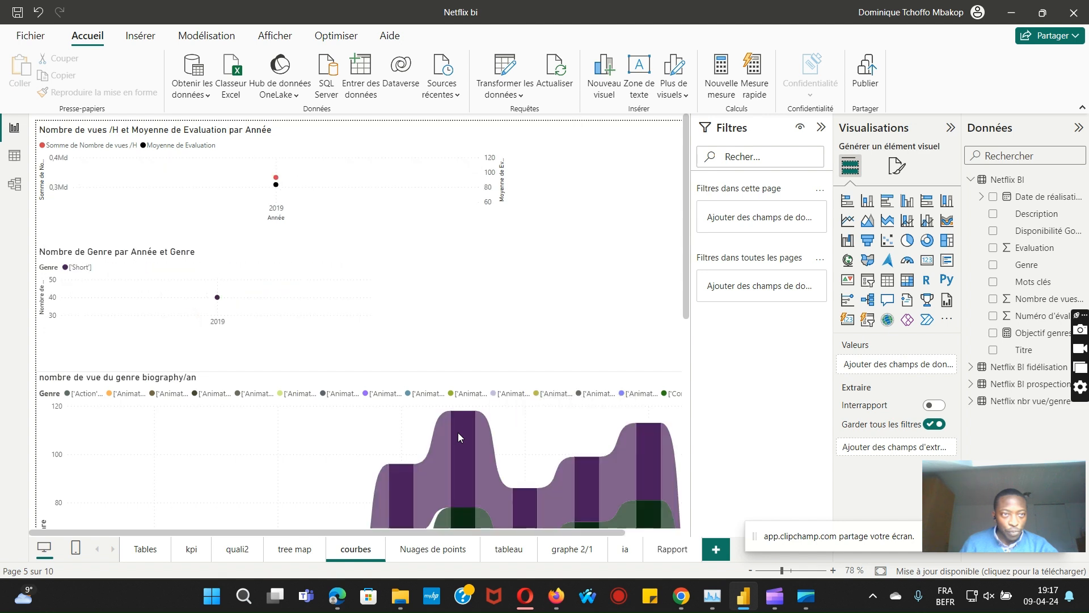
click(584, 165)
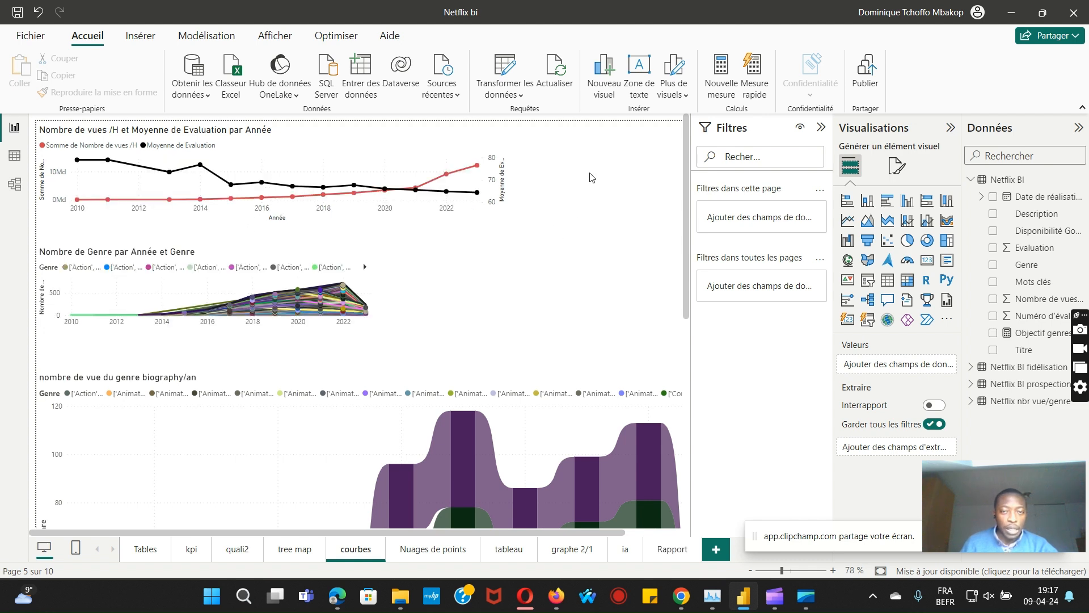
Examine the ribbon chart by year and inspect the 2016 values in the line chart of views and average evaluation.
scroll(592, 177, down, 3)
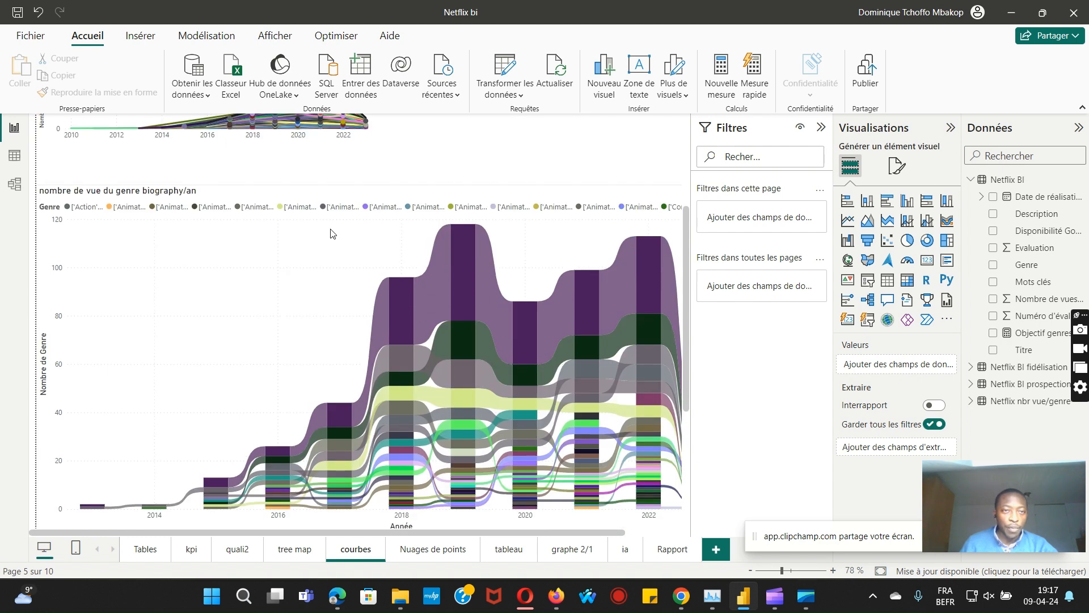
scroll(304, 263, up, 3)
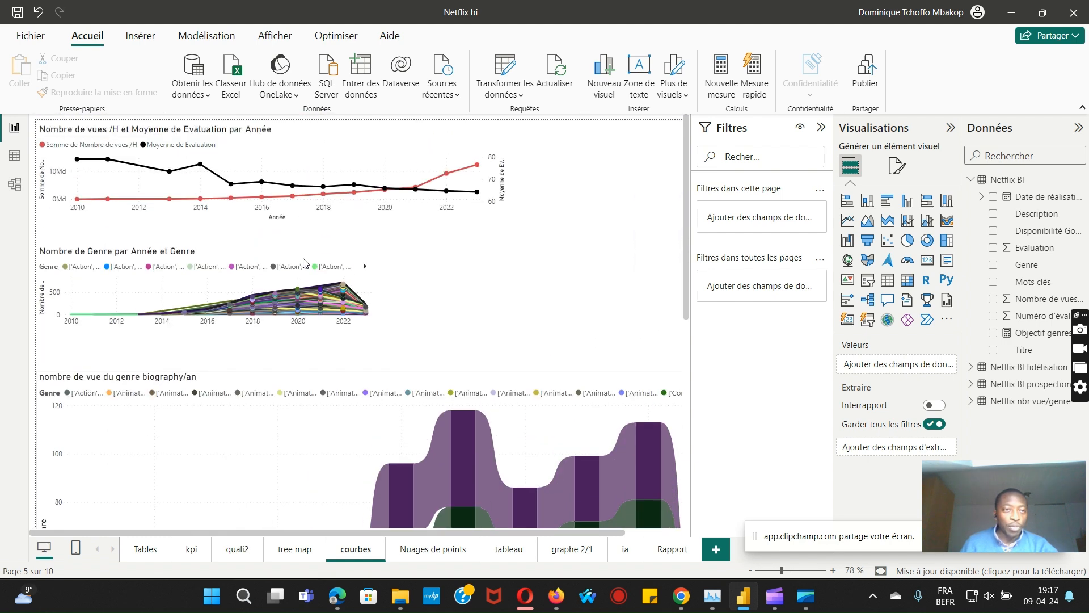
mouse_move(78, 165)
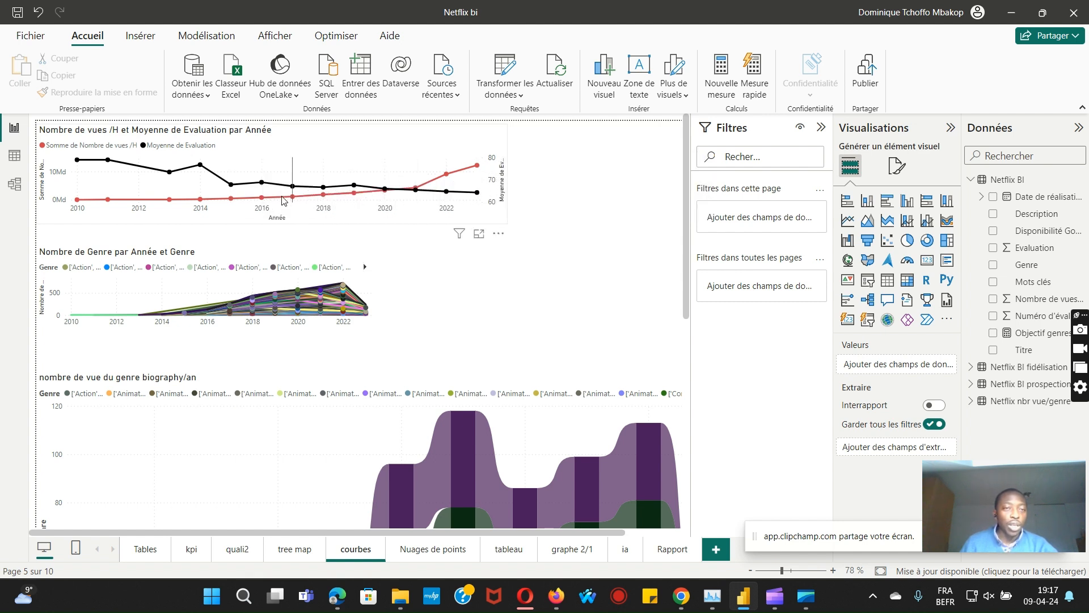
mouse_move(262, 202)
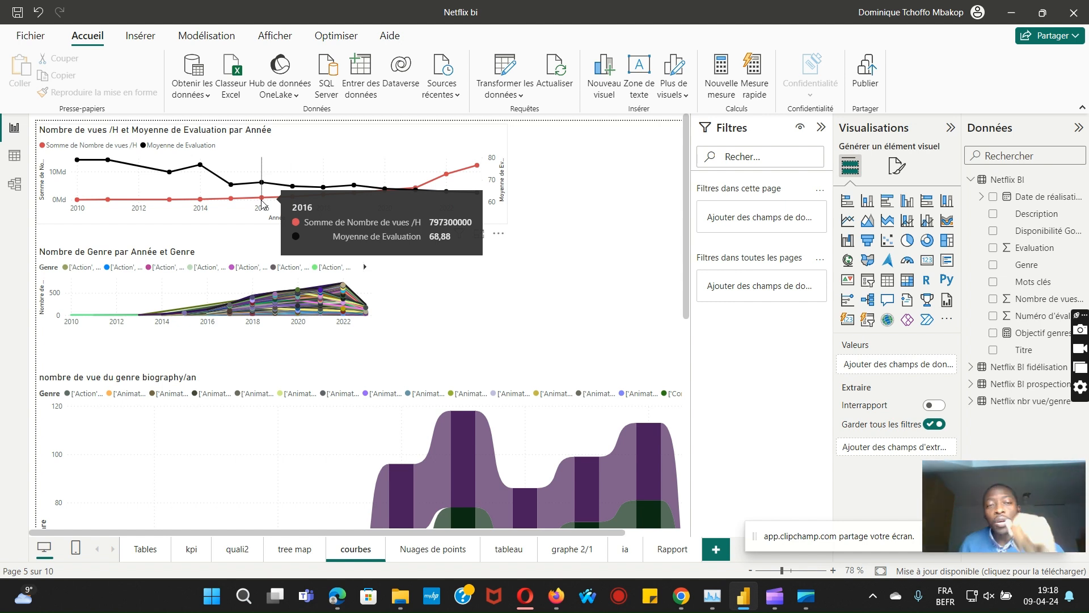
Inspect the 2019 ['Short'] and ['Documentary', 'Short'] segments in the ribbon chart of genres by year.
scroll(539, 286, down, 4)
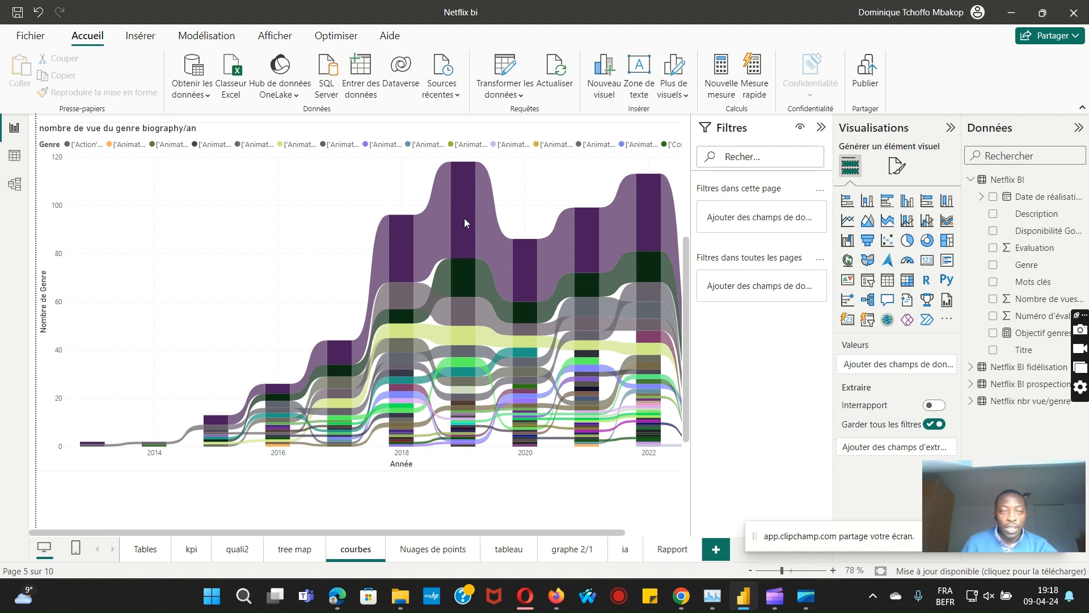
mouse_move(458, 212)
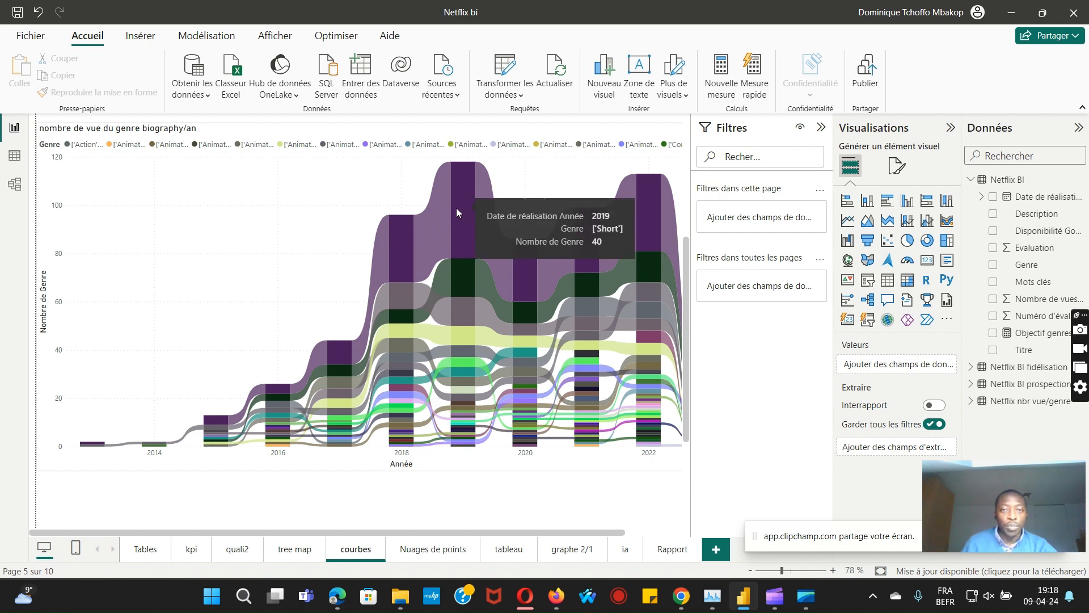
mouse_move(452, 289)
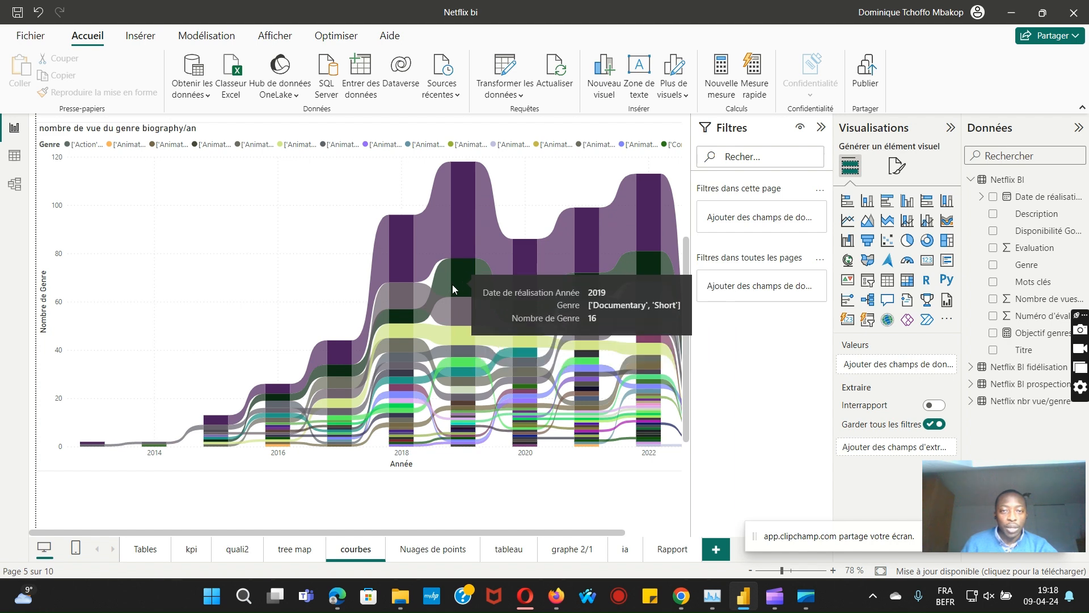
Highlight the 2021 ['Short'] segment, clear the highlight by selecting the ribbon chart, and review the chart's date and Genre filters.
scroll(220, 278, up, 2)
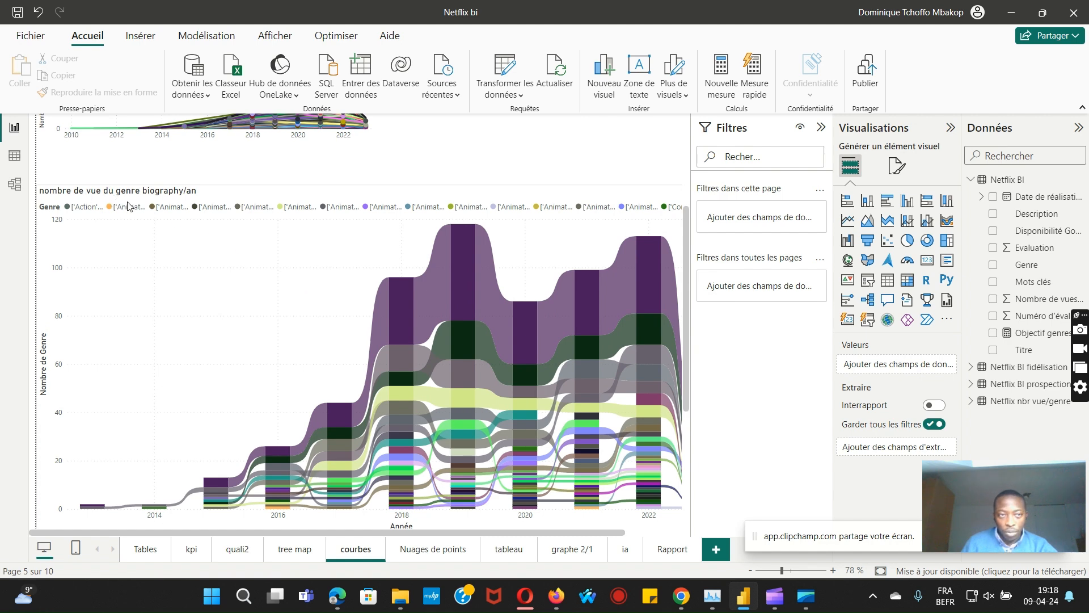
click(591, 301)
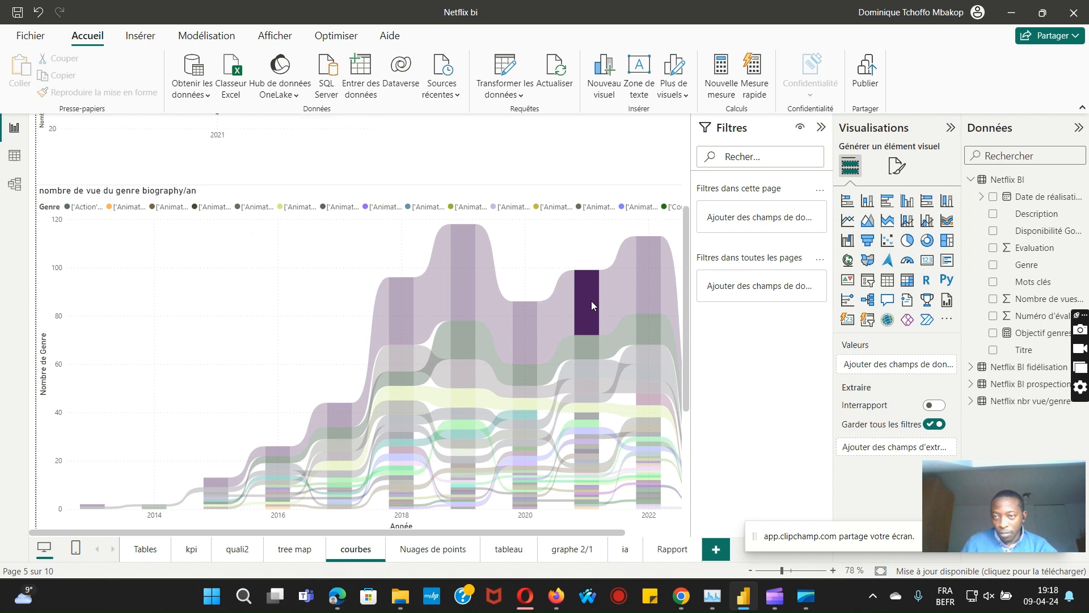
click(606, 255)
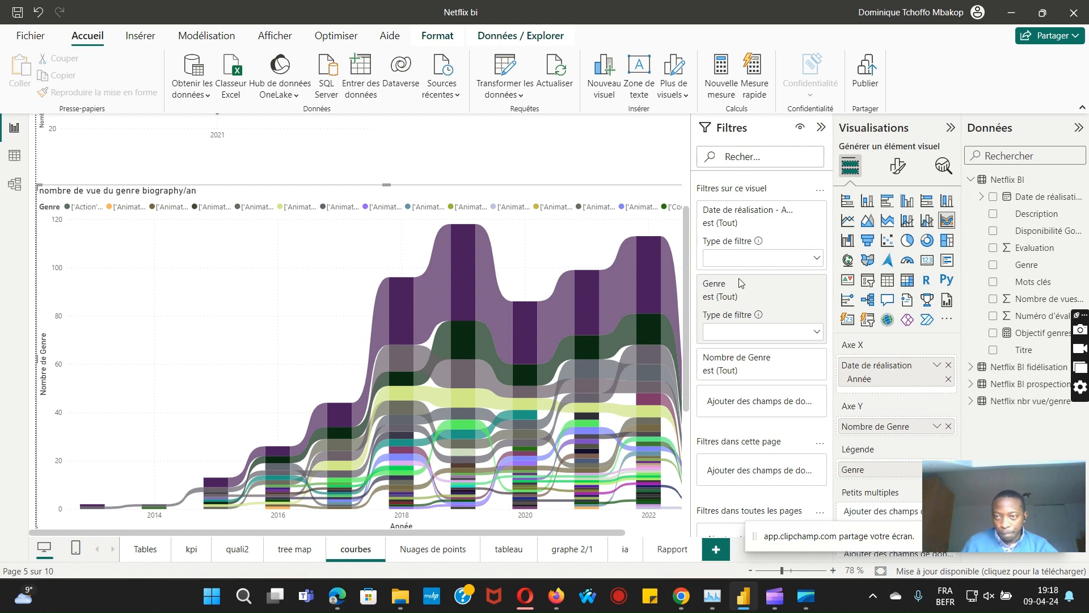
scroll(912, 451, down, 2)
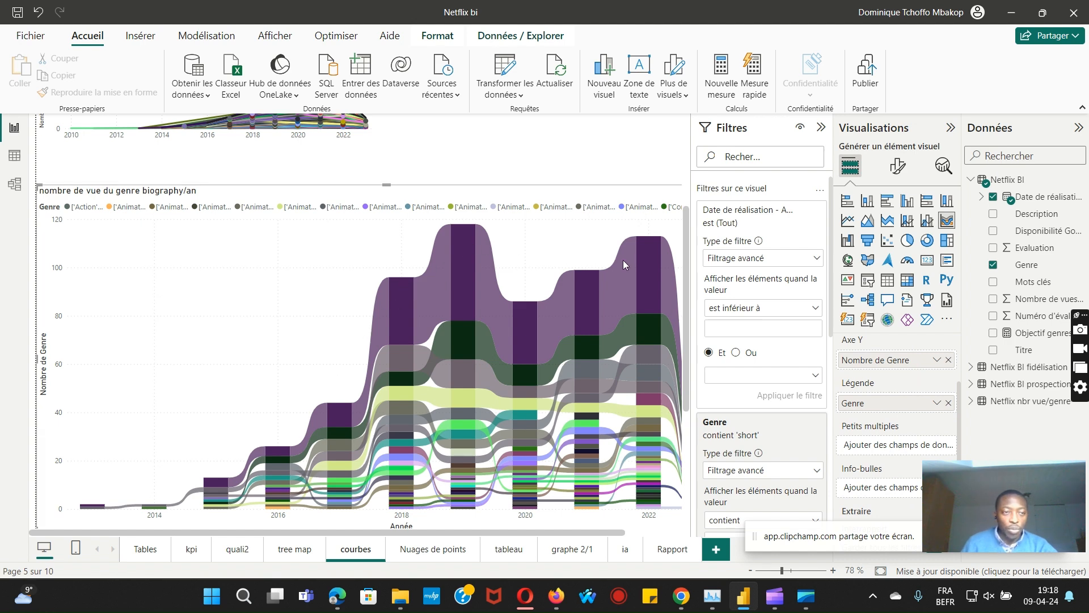
mouse_move(623, 260)
mouse_move(469, 240)
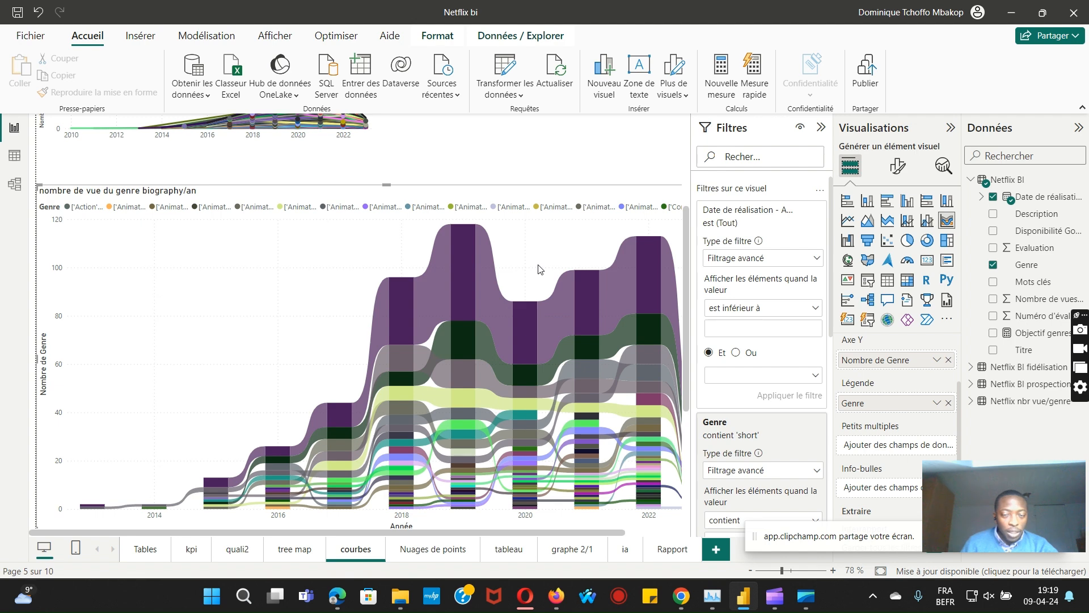
Open the Nuages de points page and examine the ['Animation', 'Short'] bubble in the views-by-genre scatter chart.
click(429, 551)
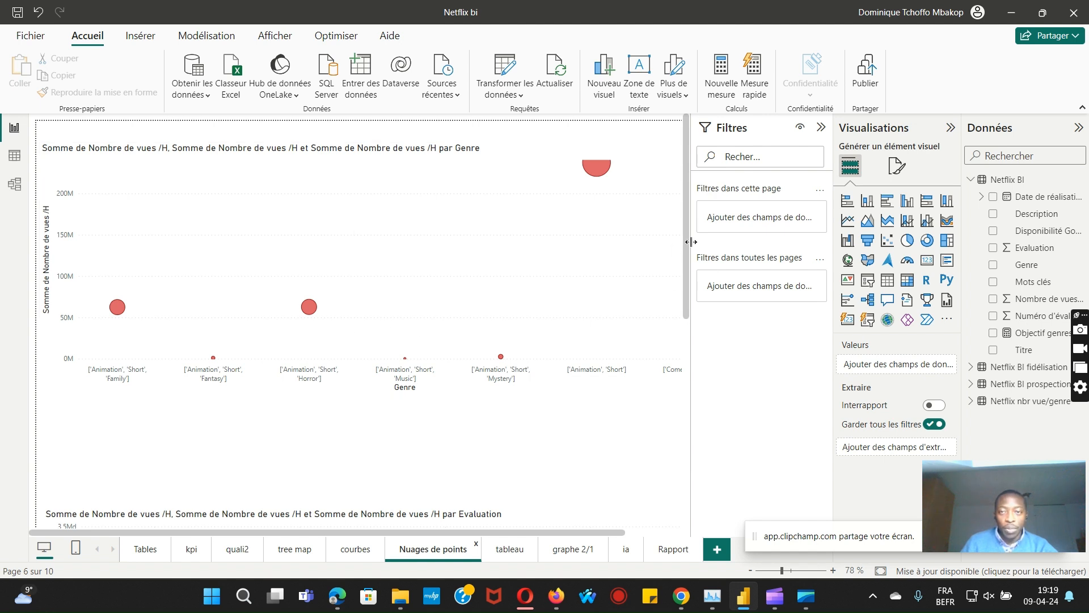
scroll(689, 281, down, 1)
scroll(689, 285, up, 1)
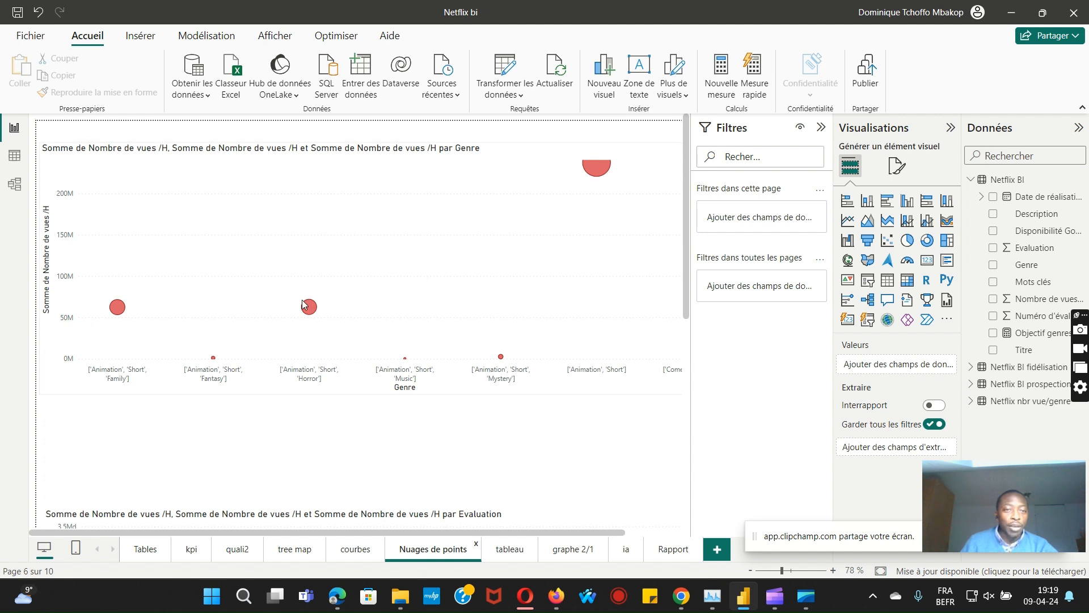
mouse_move(602, 169)
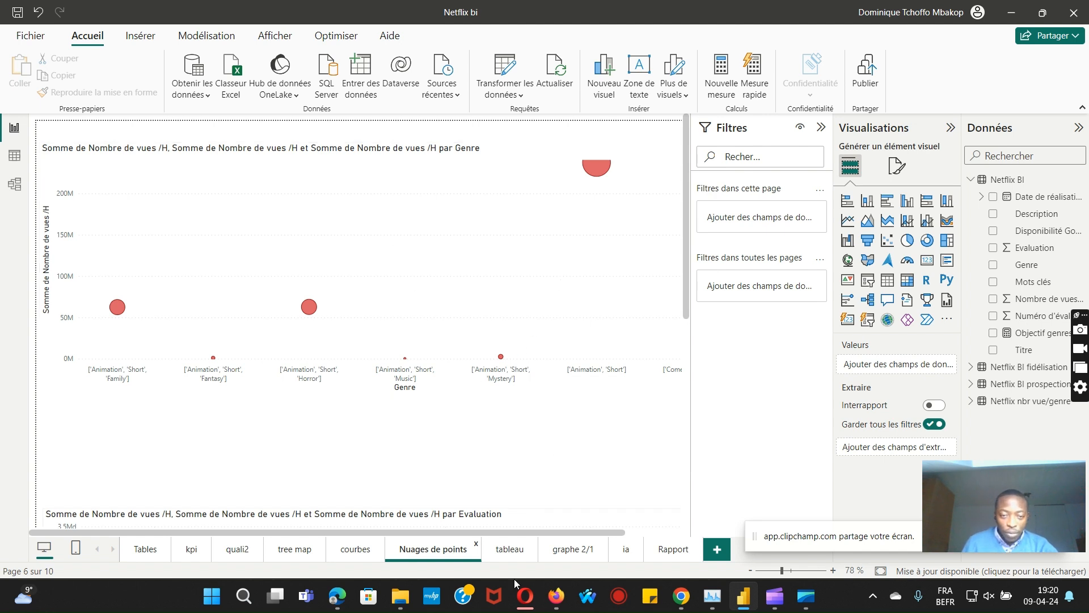
Switch to the Interprétations Netflix document in Opera, correct FAIR to FAIRE in the title, and skim the document.
mouse_move(524, 600)
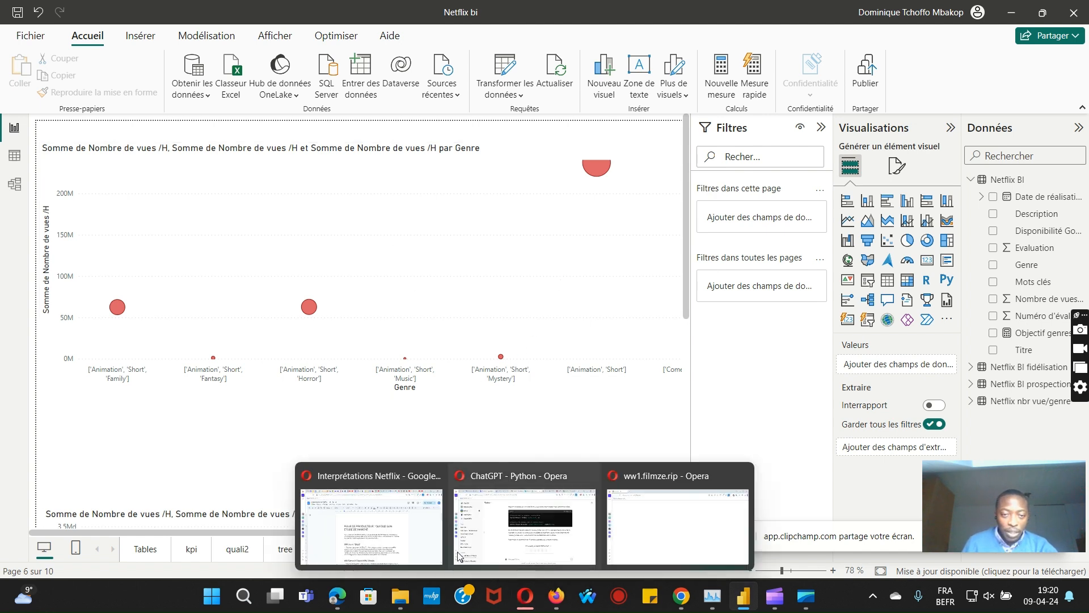
click(395, 539)
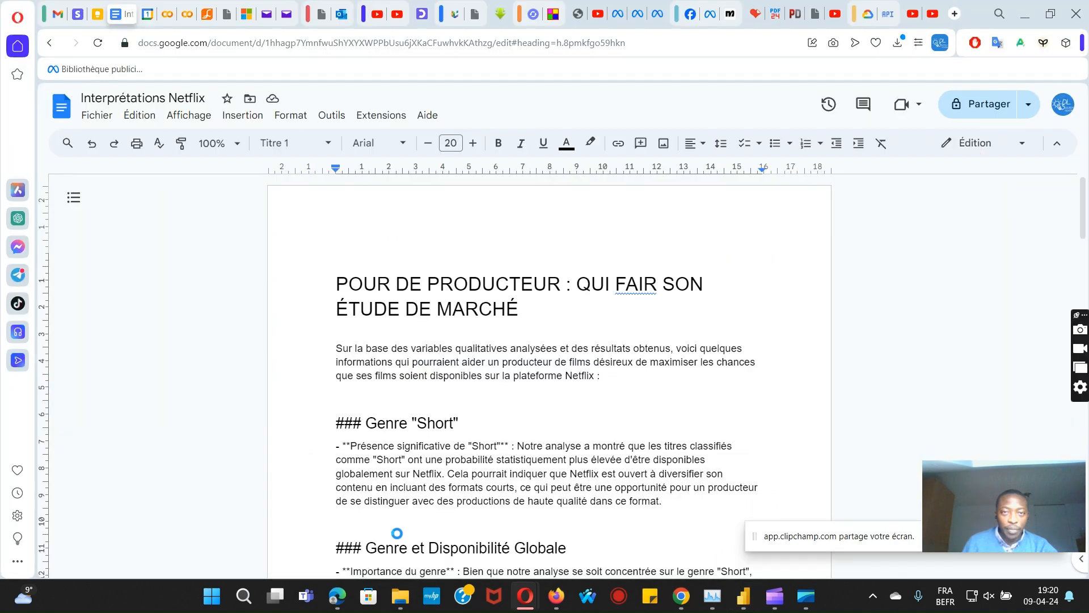
click(657, 280)
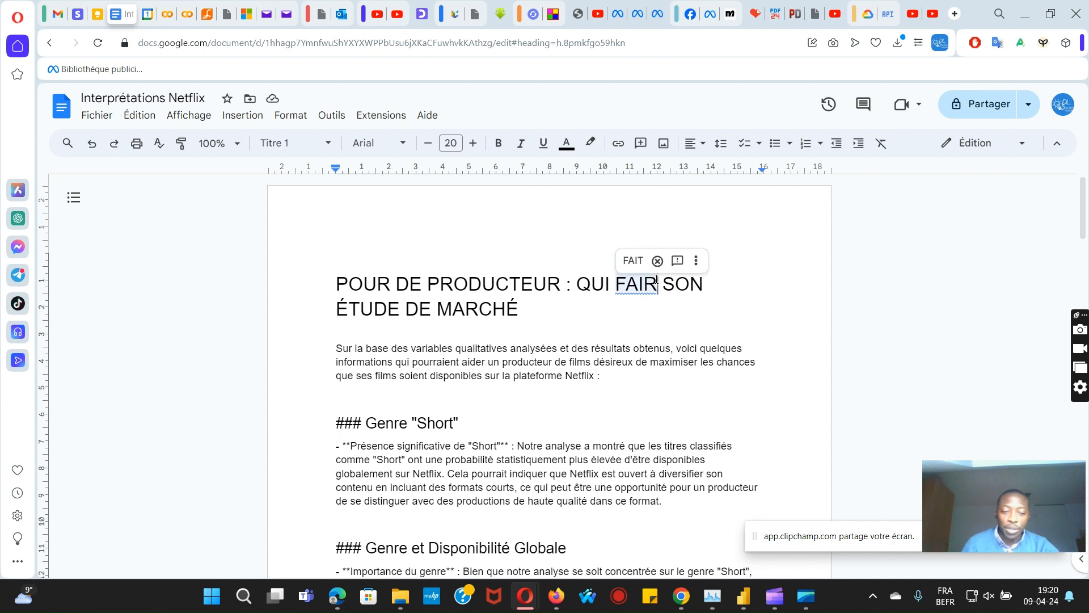
text(E)
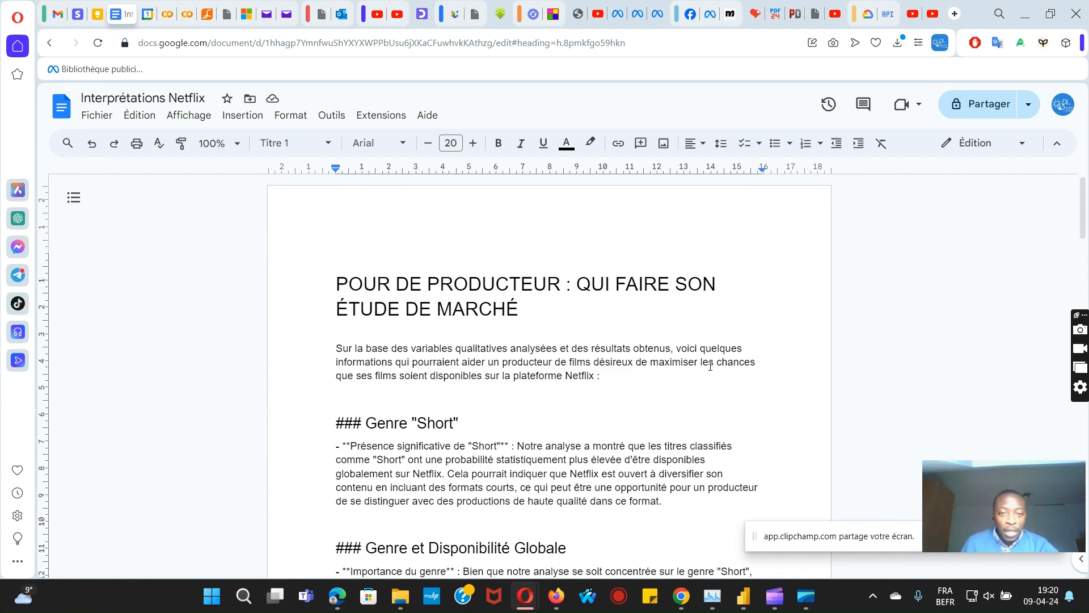
scroll(710, 366, down, 6)
scroll(710, 365, up, 6)
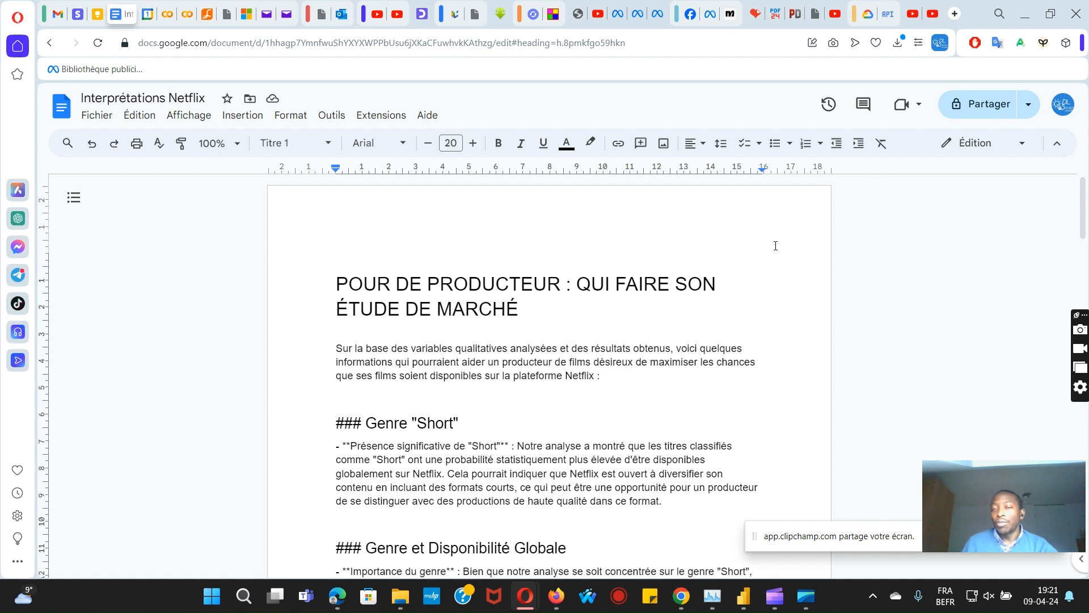
Read the film producers' section of the document, from Genre "Short" through Genre et Disponibilité Globale and Heures Visionnées to Conseils pour les Producteurs.
scroll(655, 329, down, 4)
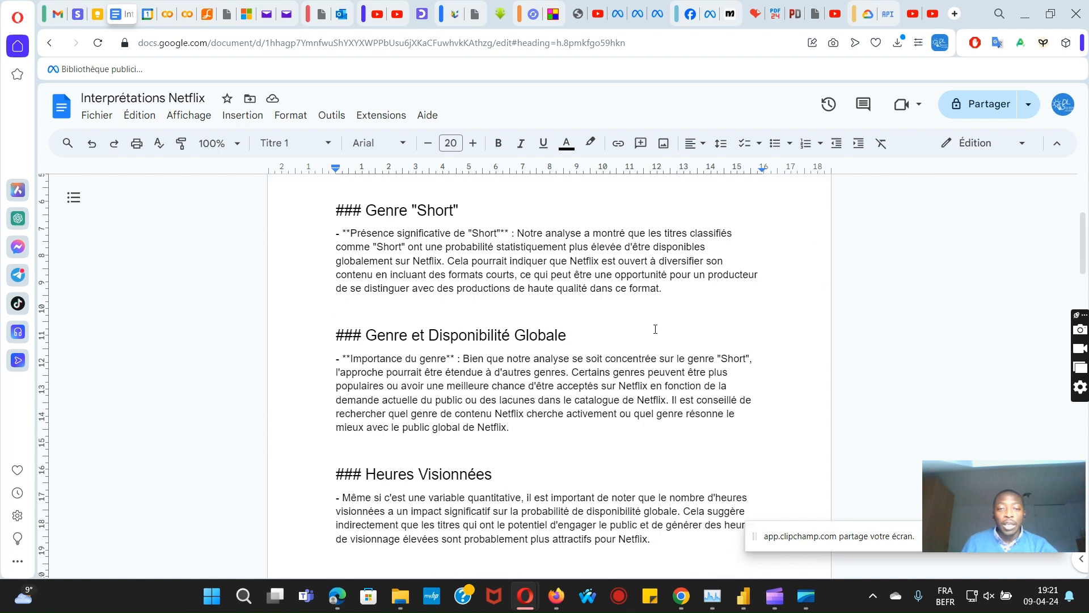
scroll(656, 329, up, 3)
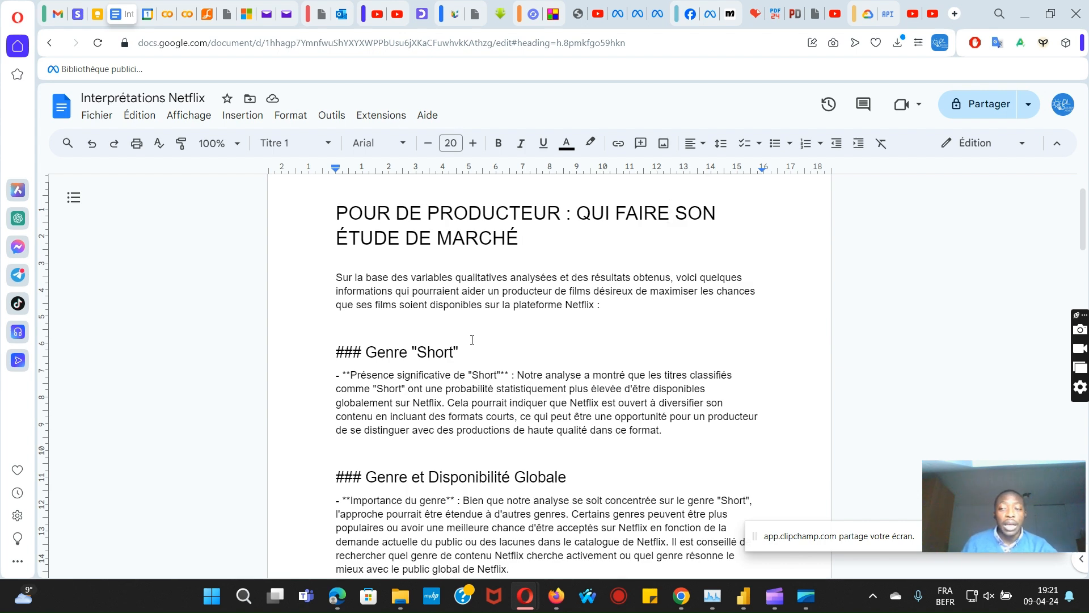
scroll(472, 340, down, 1)
scroll(472, 340, down, 3)
scroll(472, 340, up, 1)
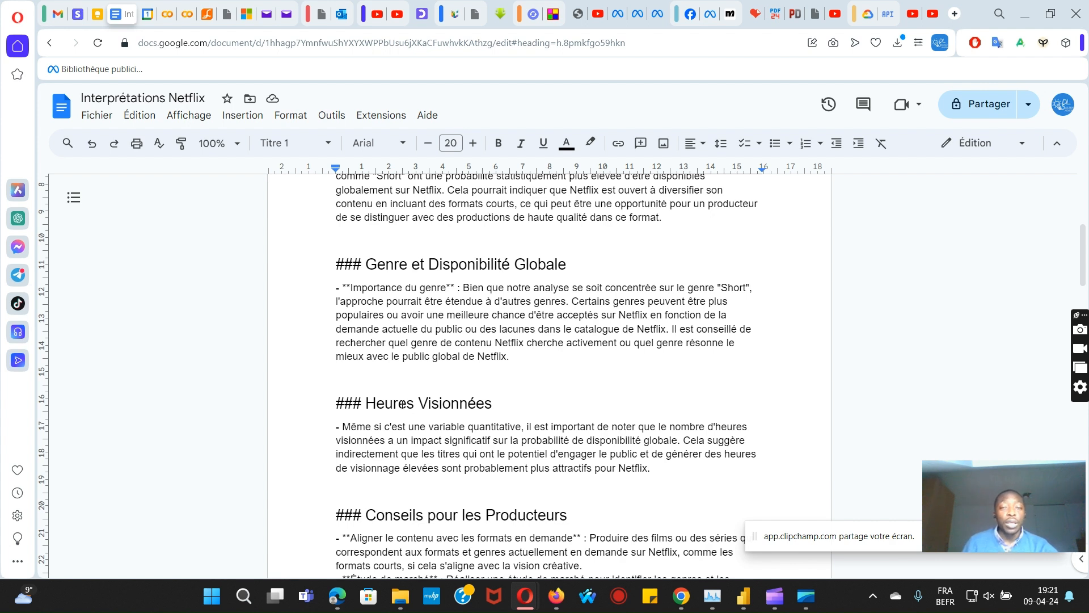
scroll(637, 369, down, 5)
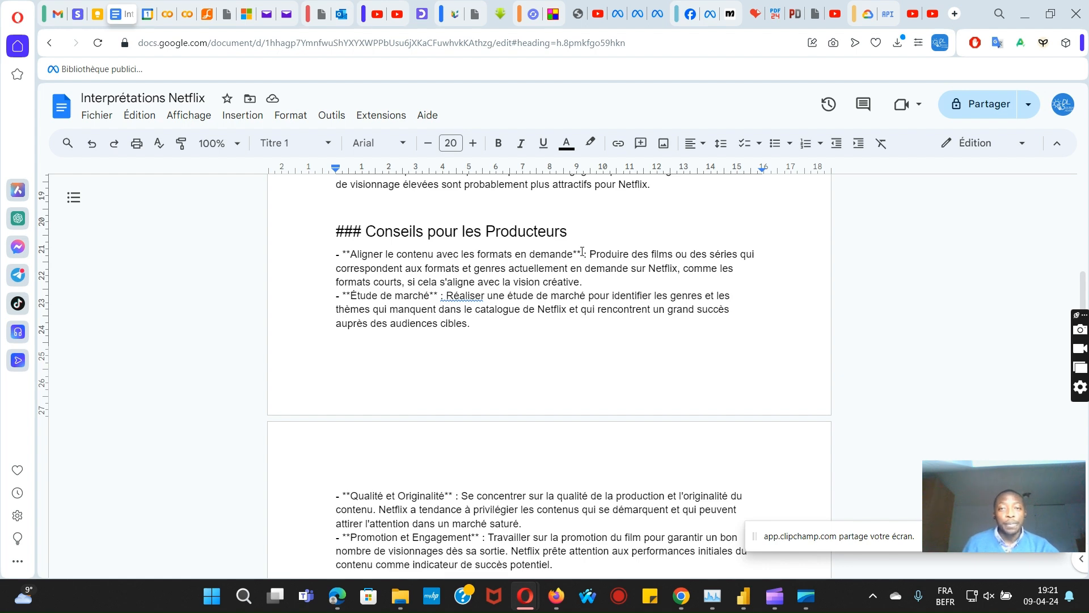
Read the POUR NETFLIX QUI VEUT FIDÉLISER SES CLIENTS section, from point 1 on varied content to point 5 on innovation and the closing paragraph.
scroll(613, 456, down, 8)
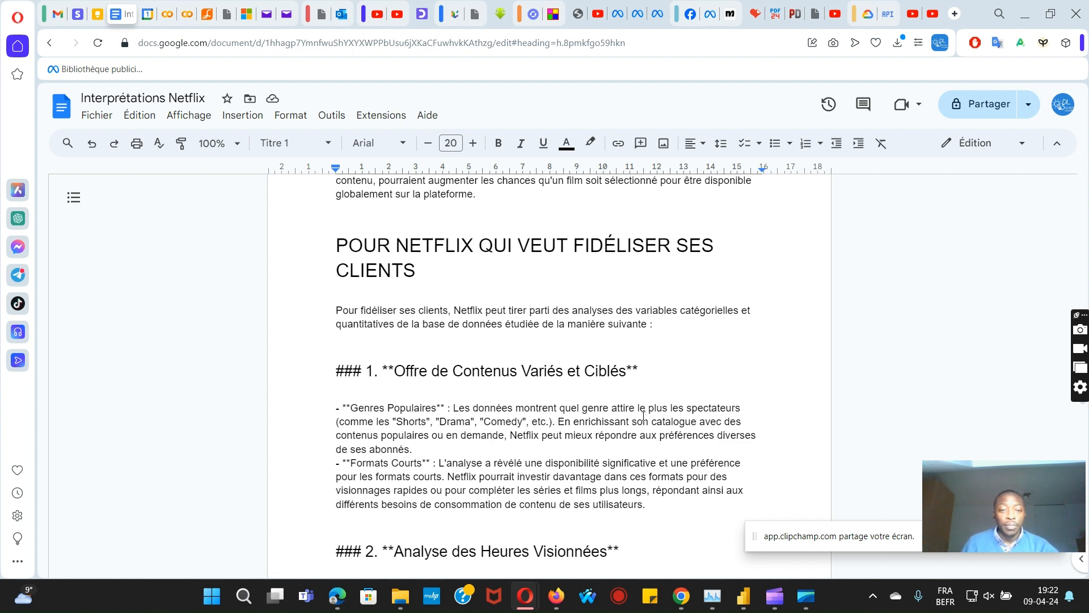
scroll(648, 491, down, 5)
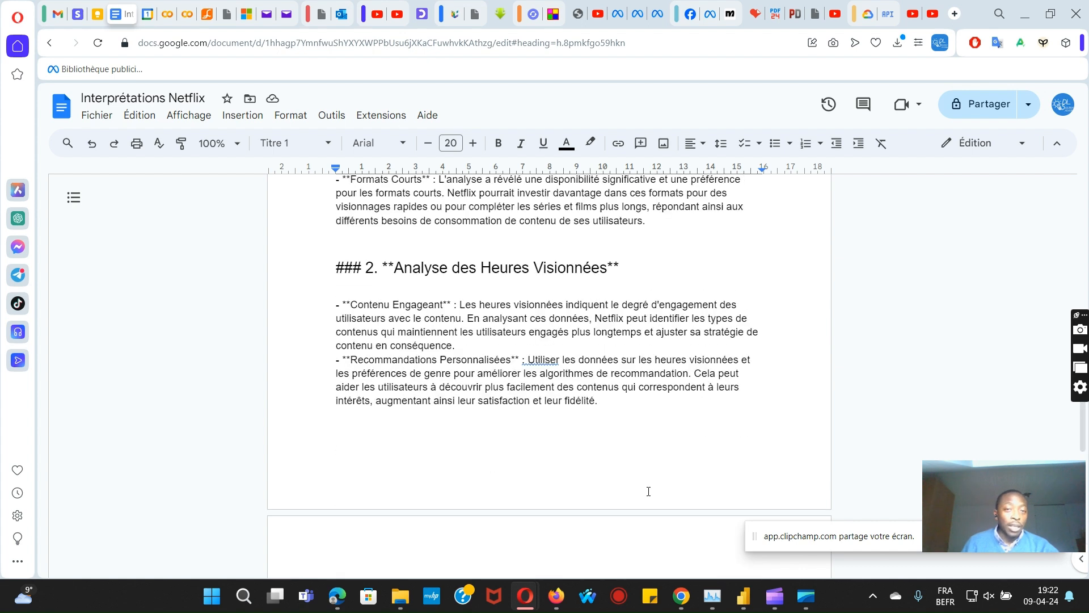
scroll(649, 491, up, 4)
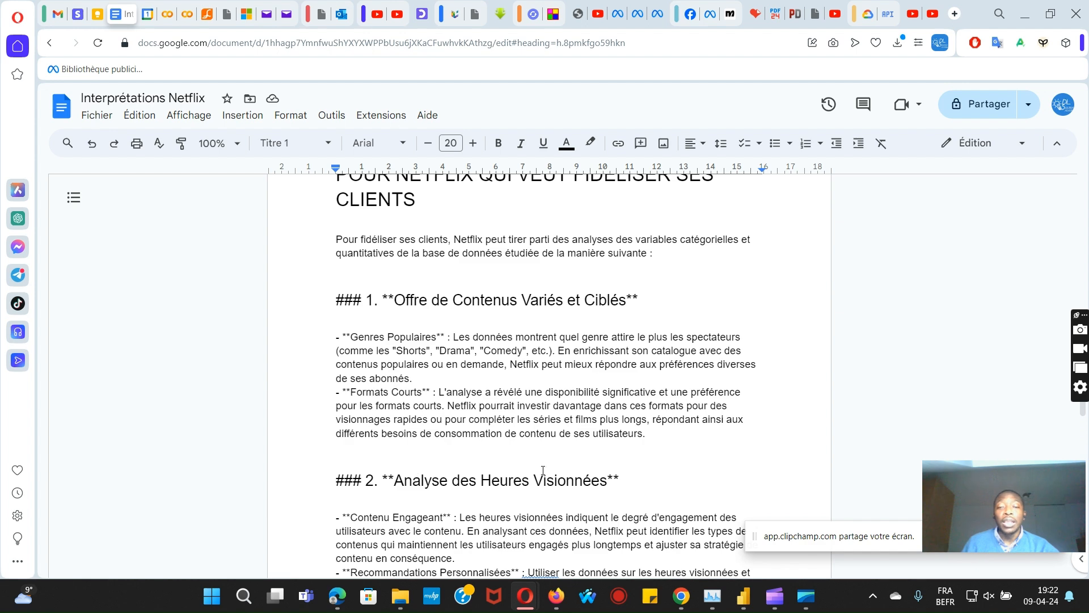
scroll(725, 441, down, 5)
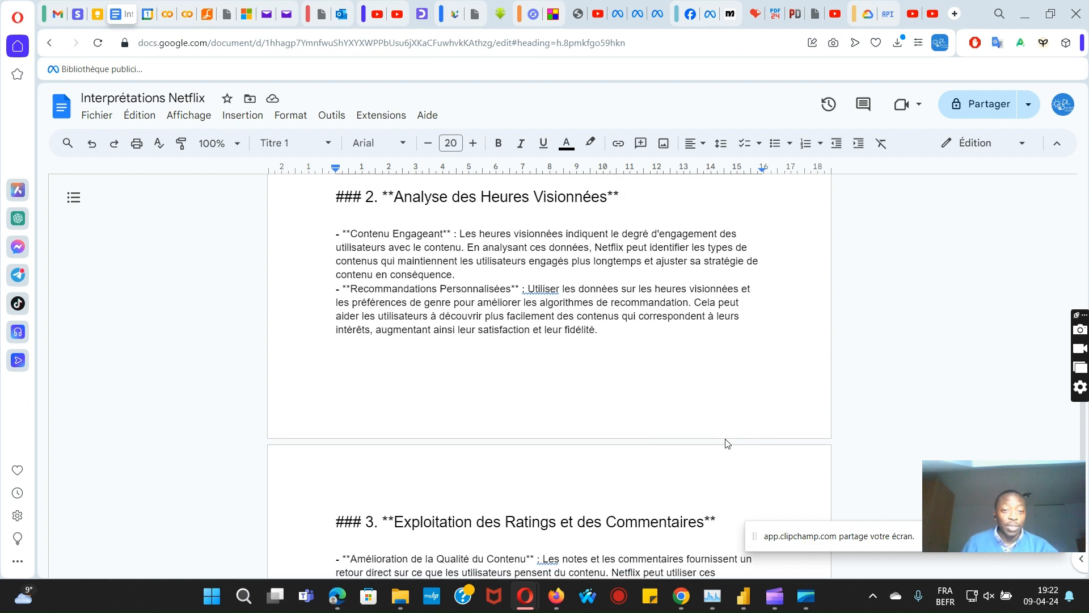
scroll(728, 443, down, 4)
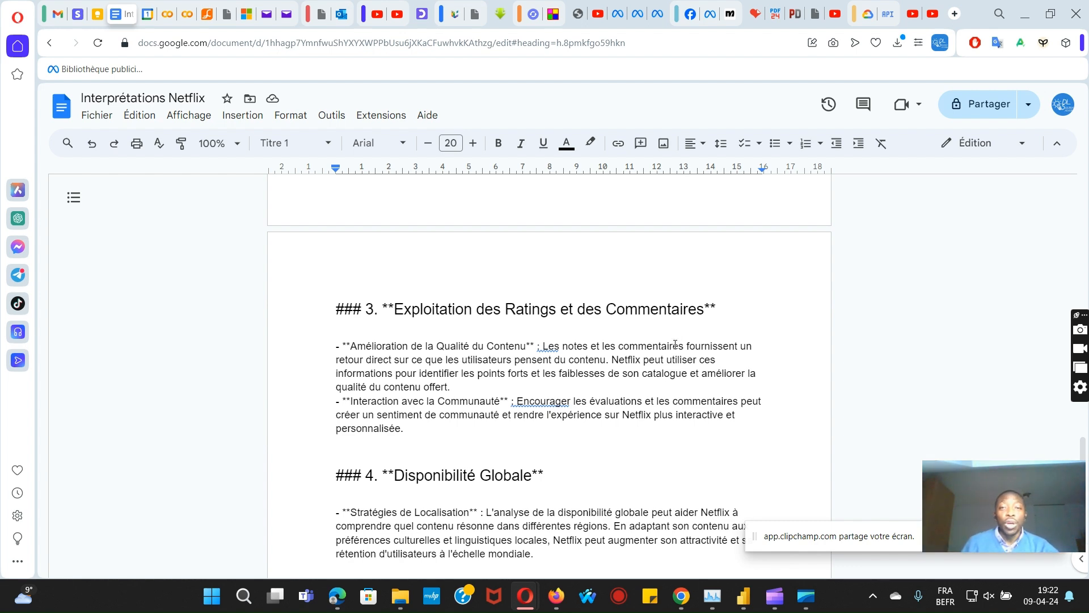
scroll(744, 290, down, 3)
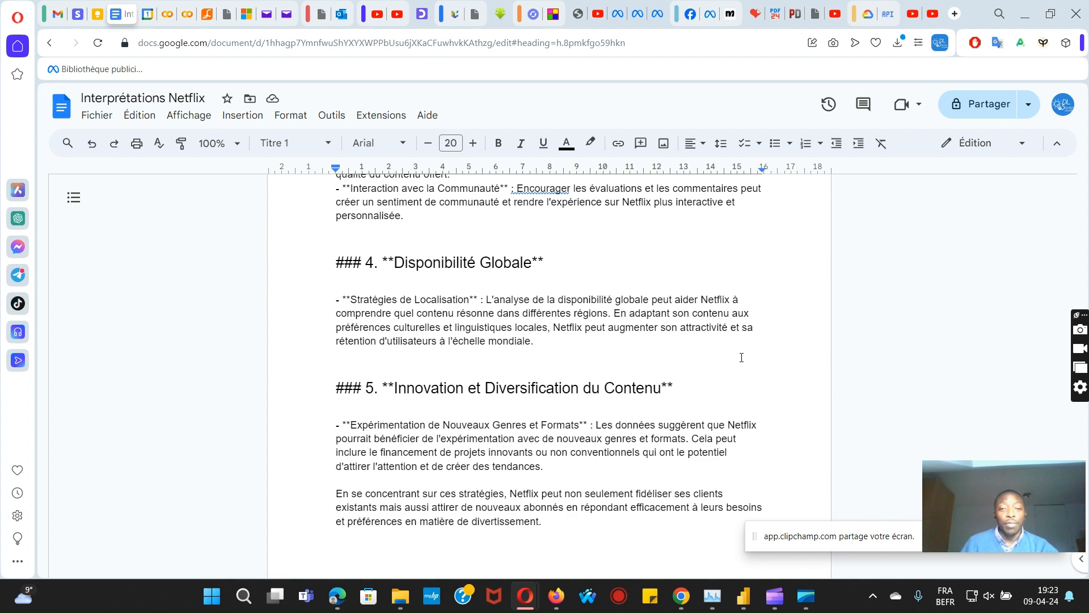
scroll(756, 350, down, 4)
scroll(757, 340, up, 4)
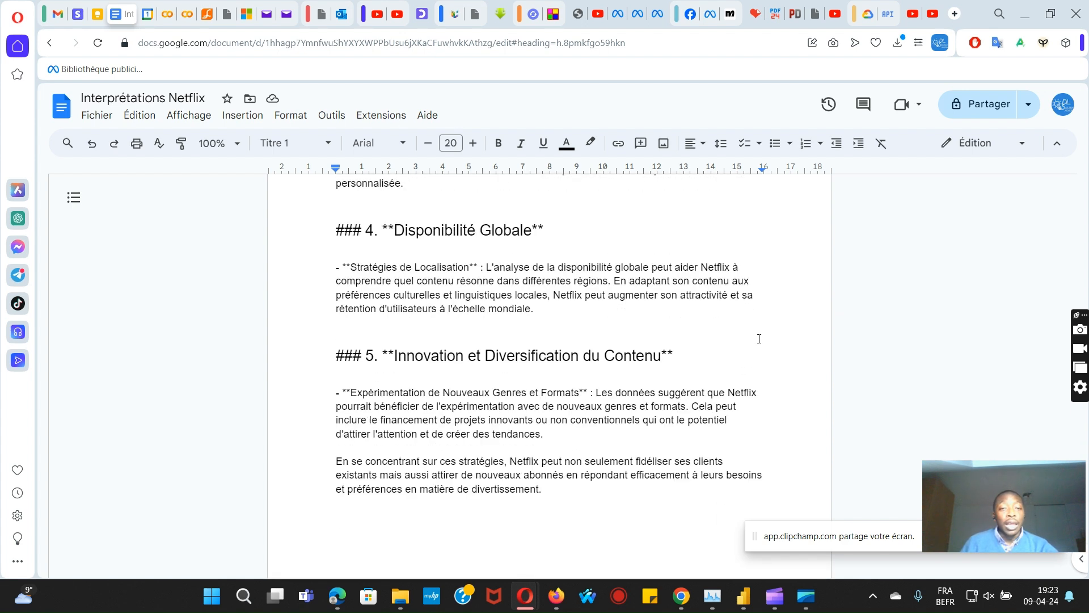